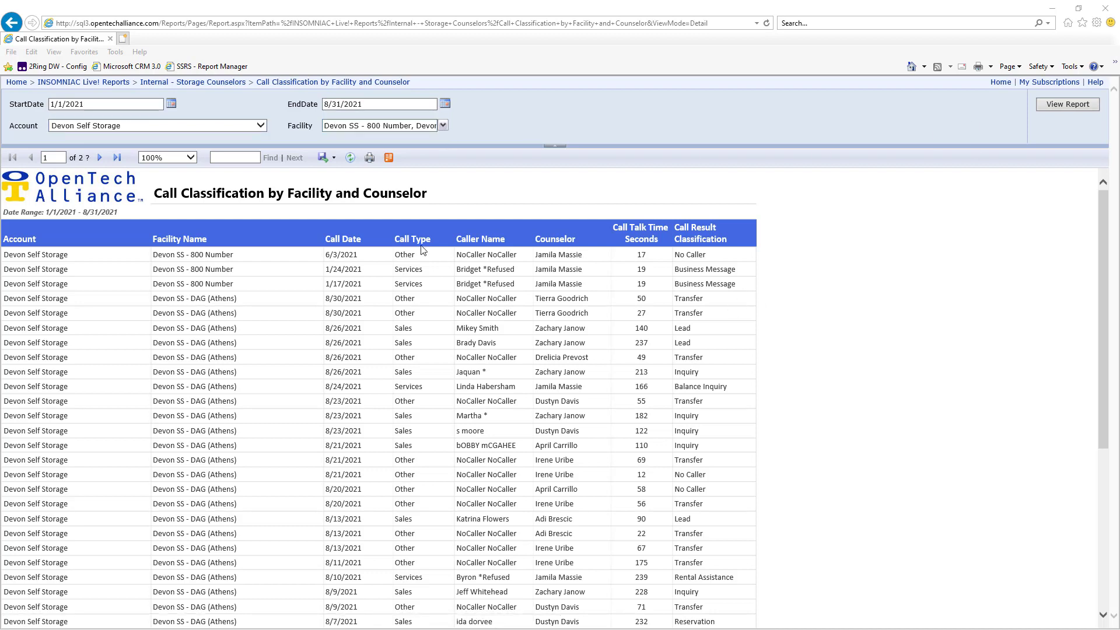
- Export the Call Classification by Facility and Counselor report to Excel, open it and enable editing
click(327, 158)
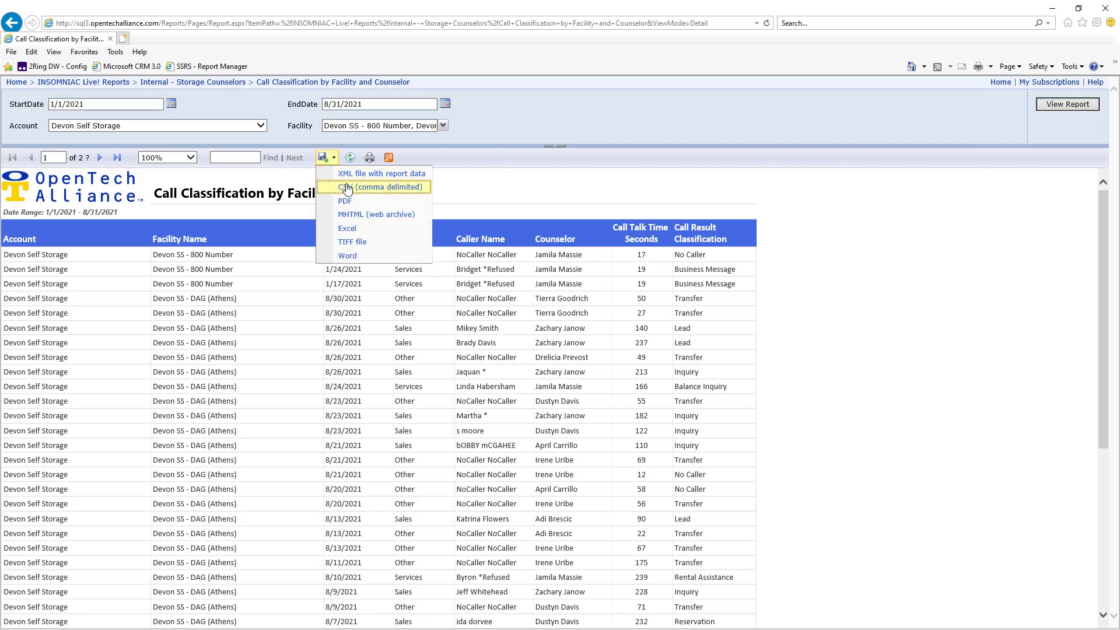
click(352, 230)
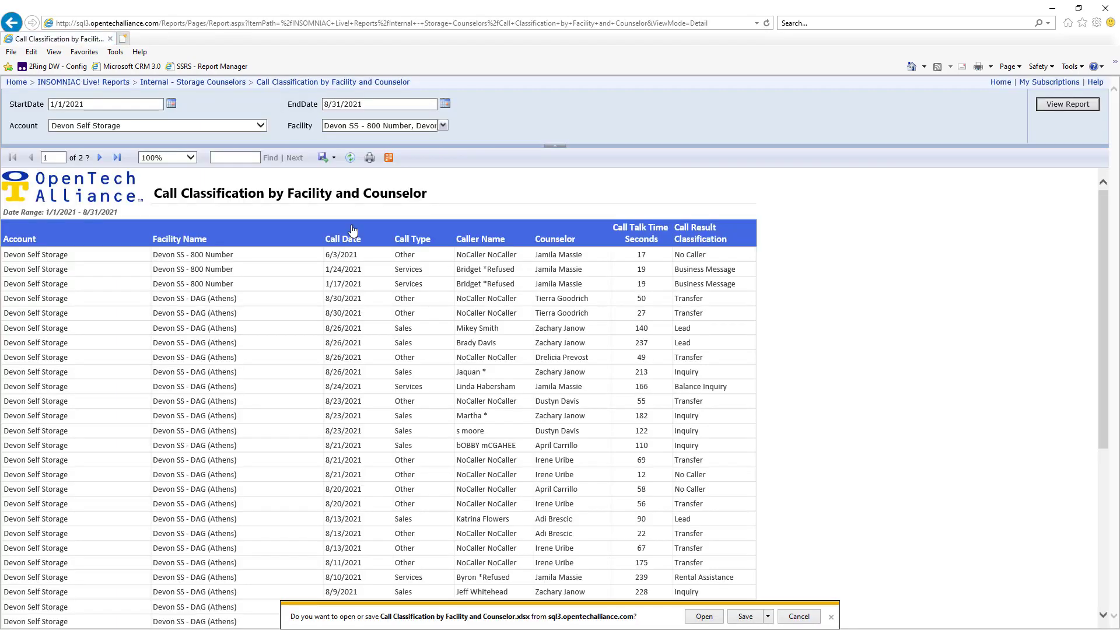
click(703, 616)
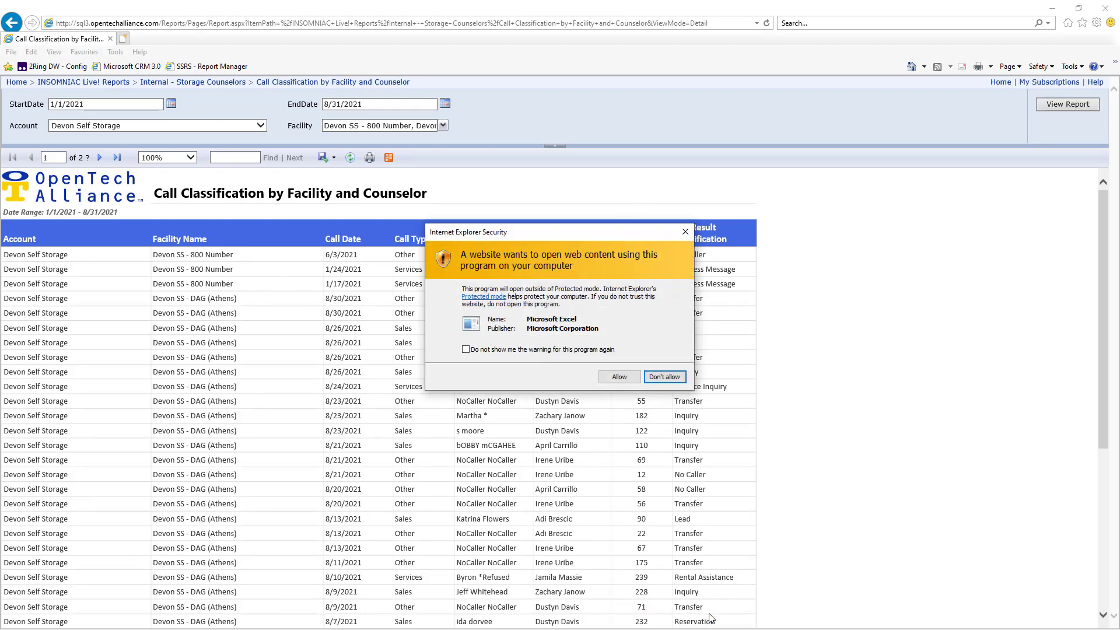
click(623, 377)
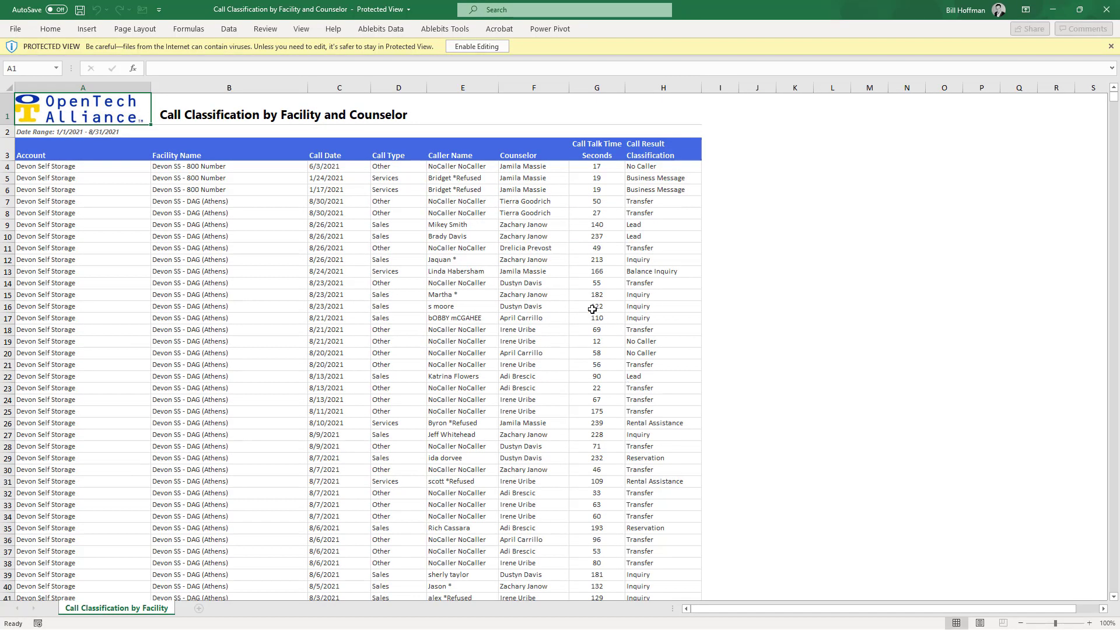
click(475, 47)
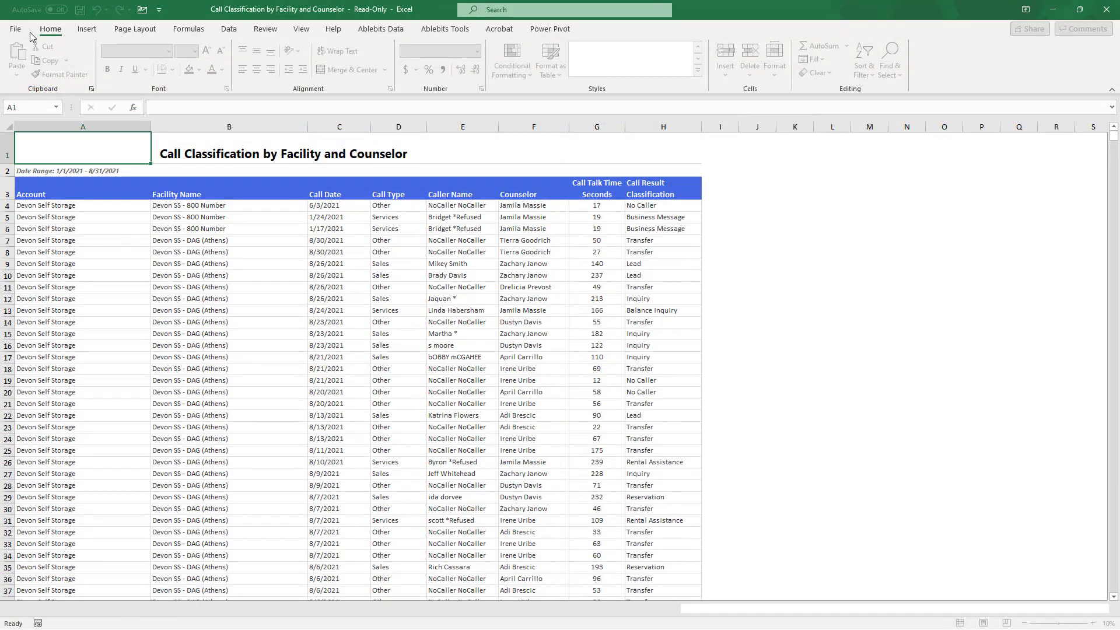
- Save the workbook under the file name Call Classification by Facility and Counselor_Devon
click(16, 29)
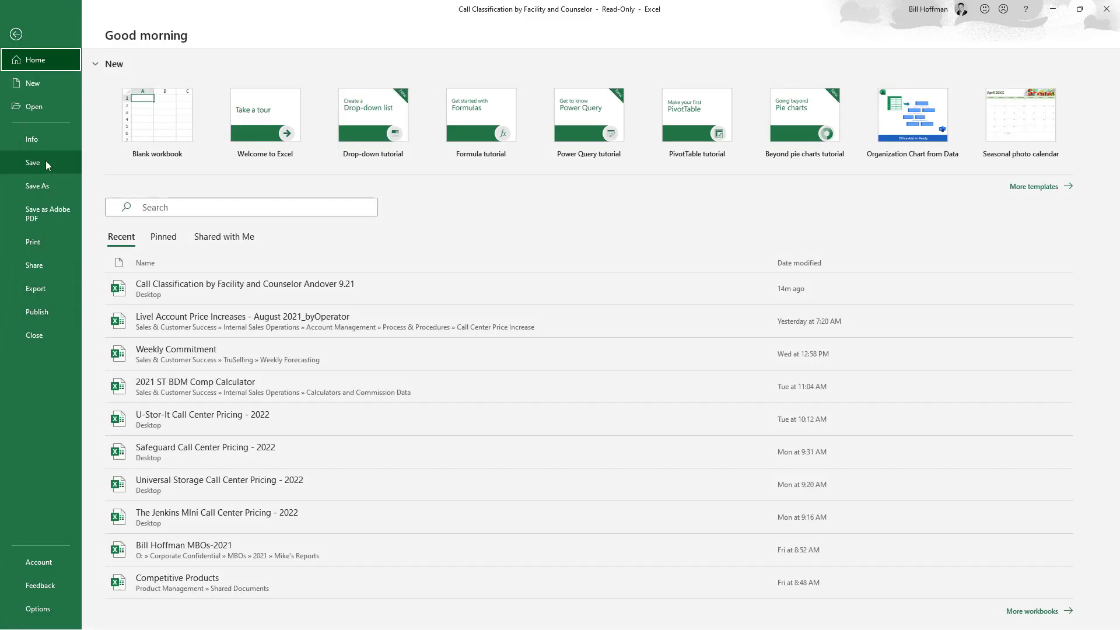
click(43, 189)
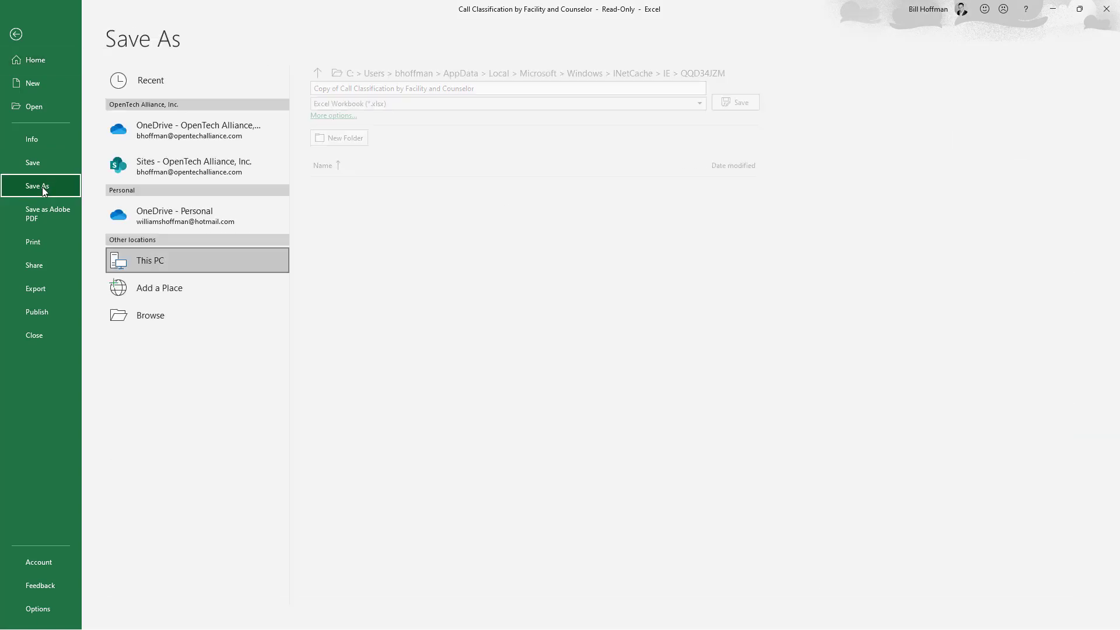
click(155, 317)
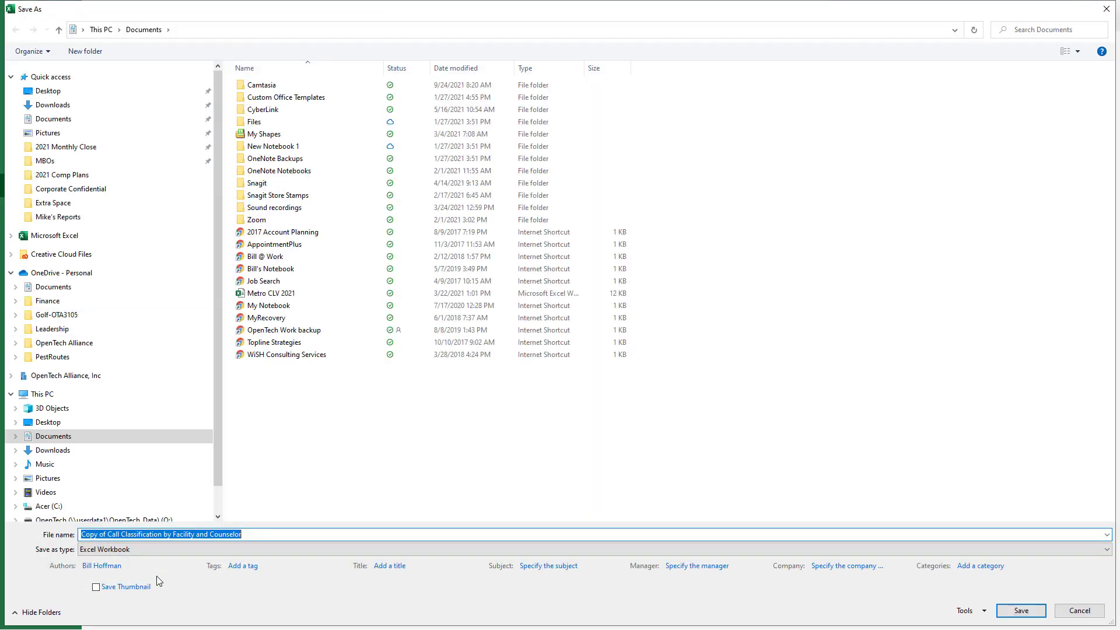
click(107, 534)
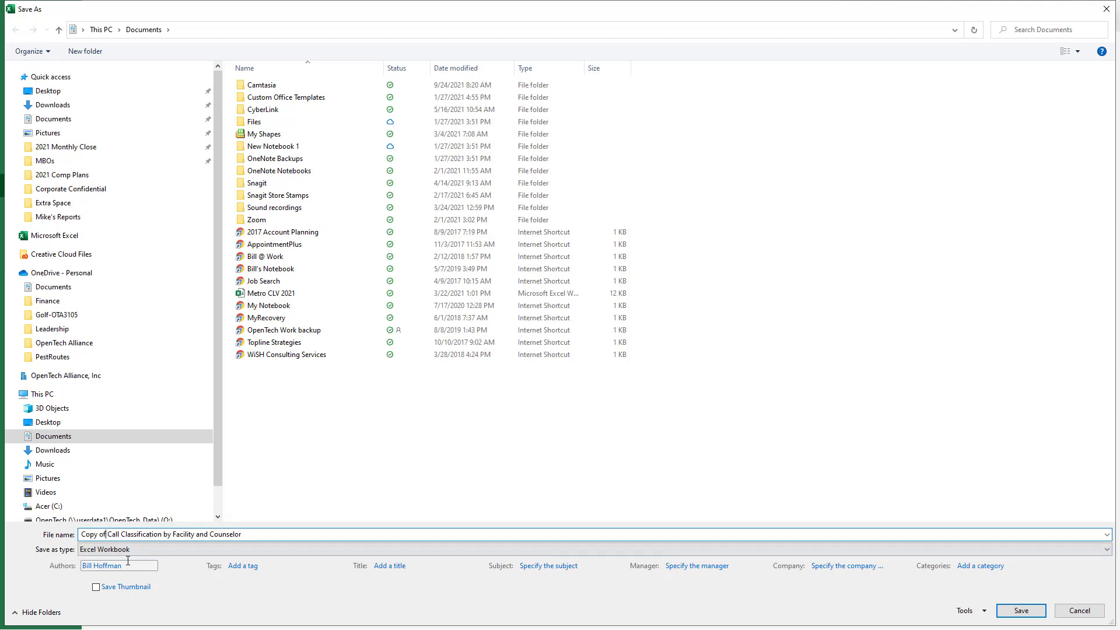
key(BackSpace)
key(BackSpace)
key(BackSpace)
key(BackSpace)
key(BackSpace)
key(BackSpace)
key(BackSpace)
key(BackSpace)
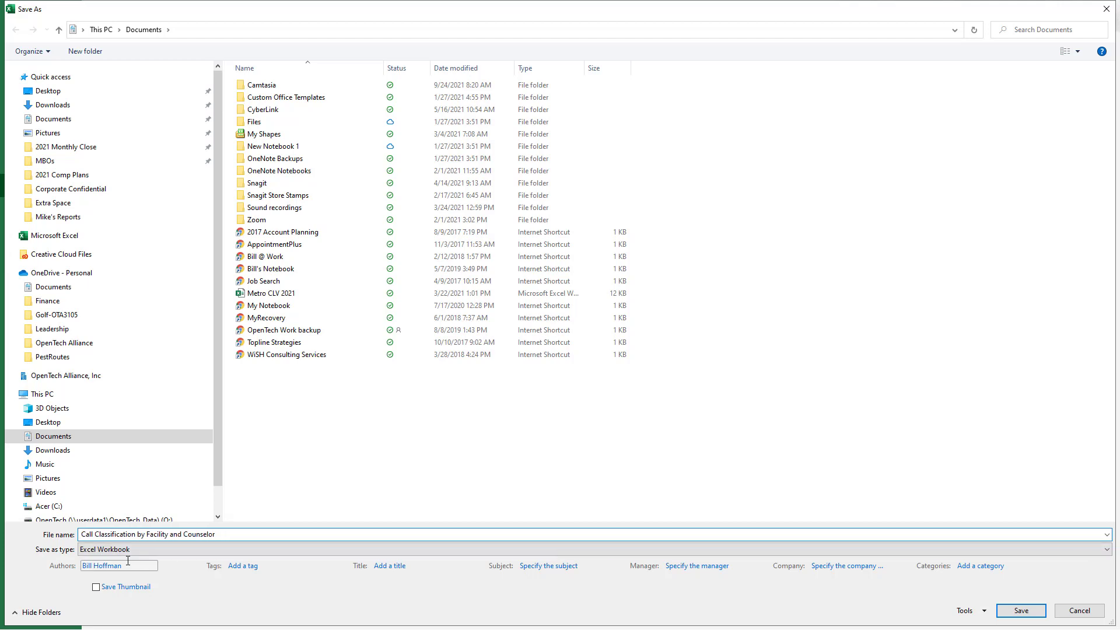
click(740, 532)
text(_Devon)
click(1019, 610)
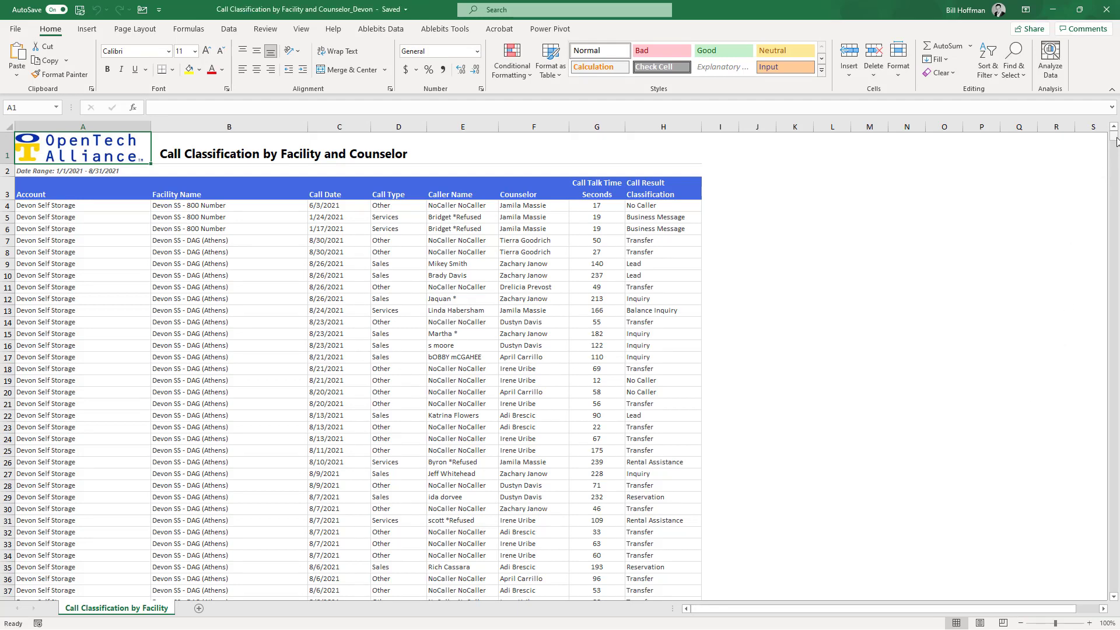
- Insert two blank rows above the report's title row
mouse_move(1114, 139)
mouse_down()
mouse_move(1095, 368)
mouse_move(1113, 607)
mouse_move(1115, 133)
mouse_up()
drag(7, 153, 8, 173)
right_click(8, 172)
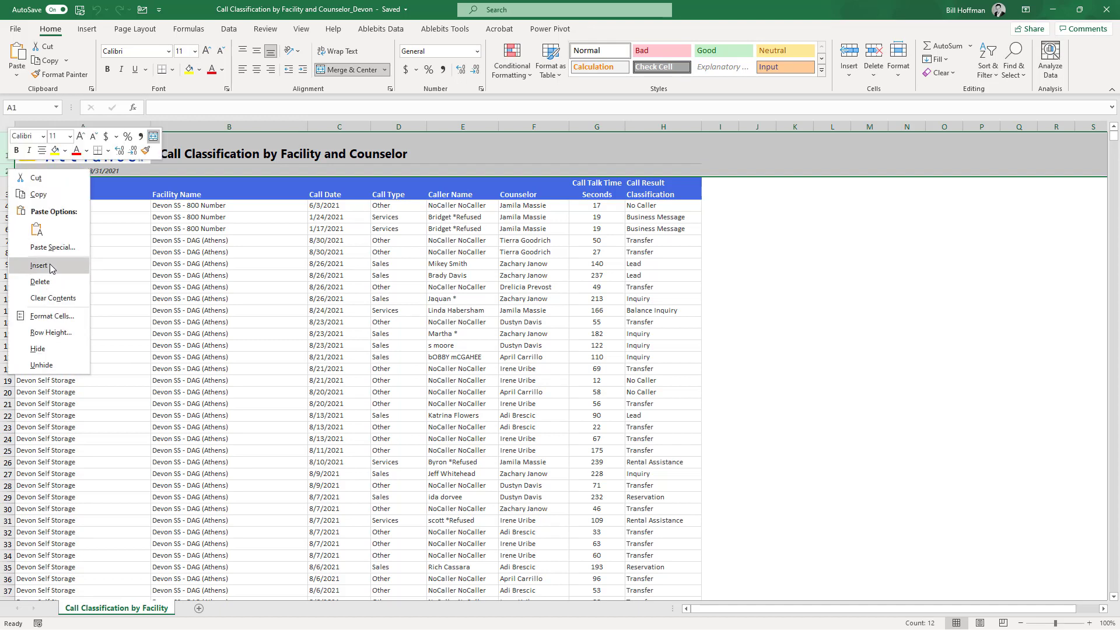
click(51, 266)
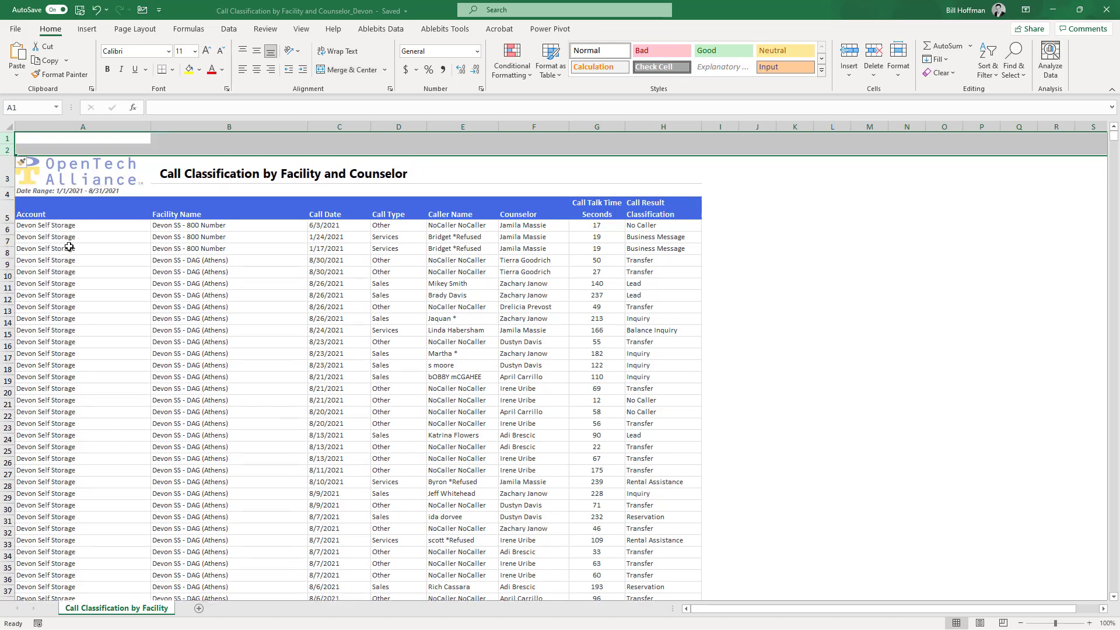
- Delete rows 1 to 4, including the logo, title and date range, so the sheet starts with the column headers
drag(5, 140, 5, 194)
right_click(5, 194)
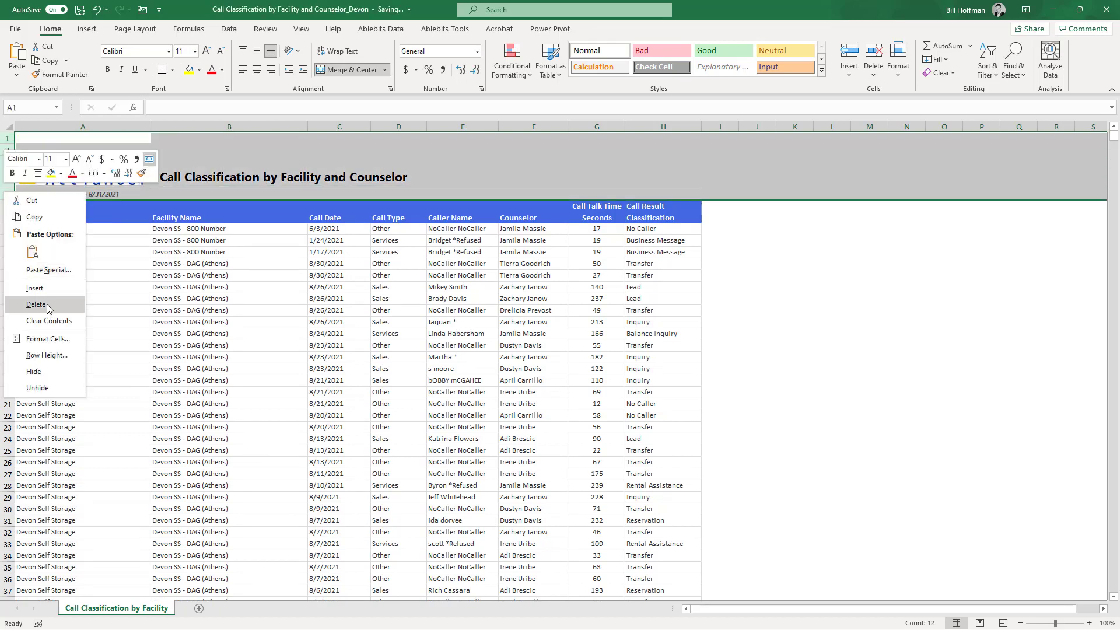
click(46, 304)
click(309, 211)
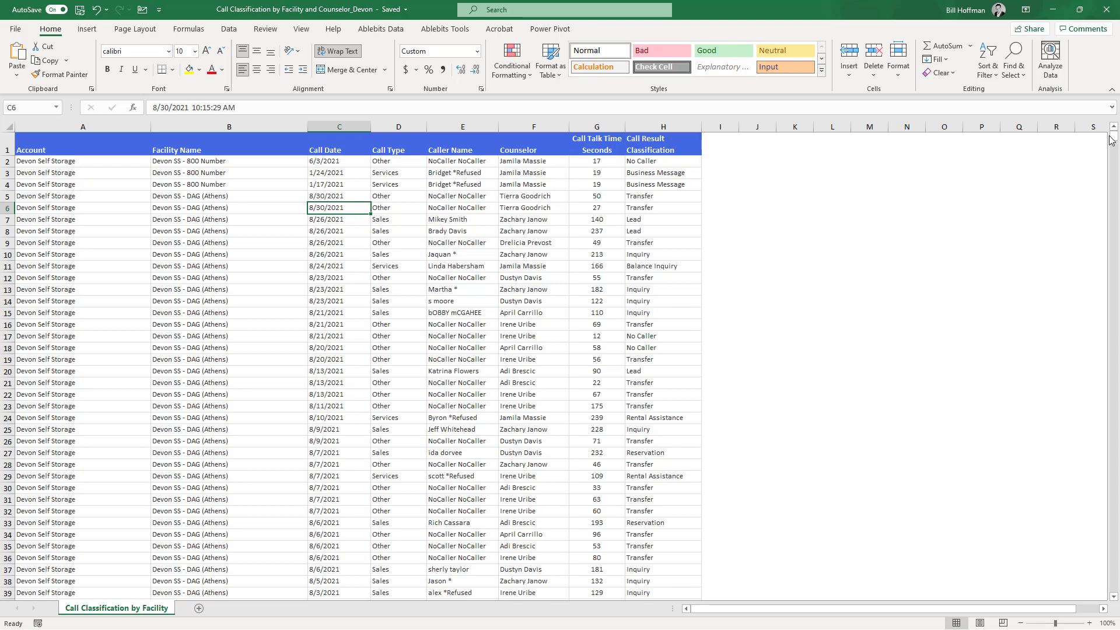
- Examine the end of the call data to find its last row, and return to the header row
drag(1114, 143, 1089, 608)
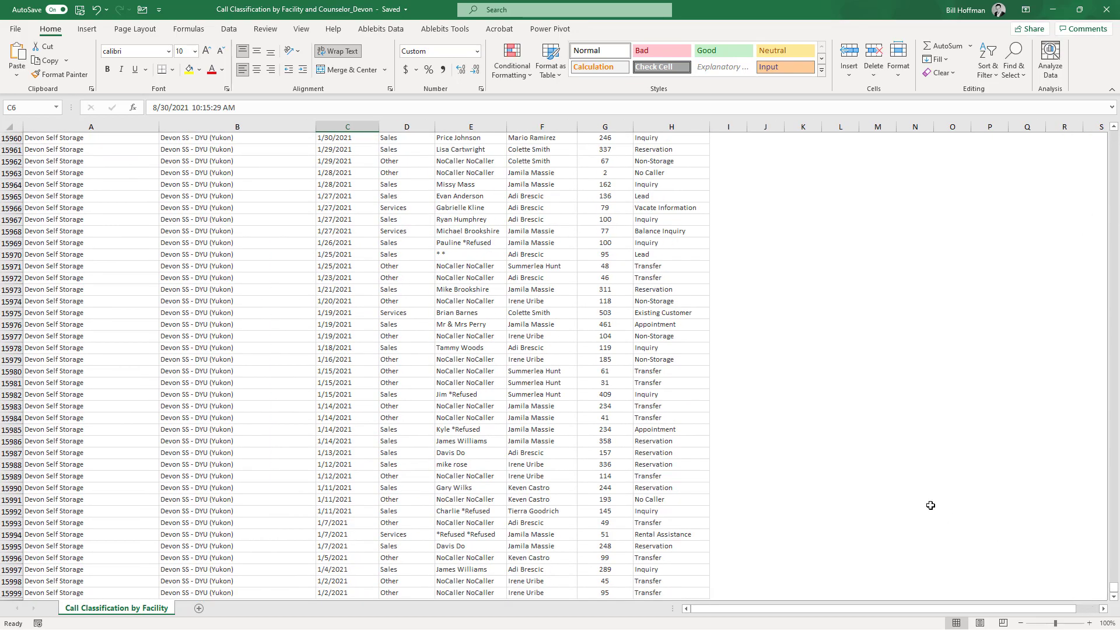
scroll(915, 507, down, 2)
drag(679, 522, 3, 3)
scroll(340, 372, down, 20)
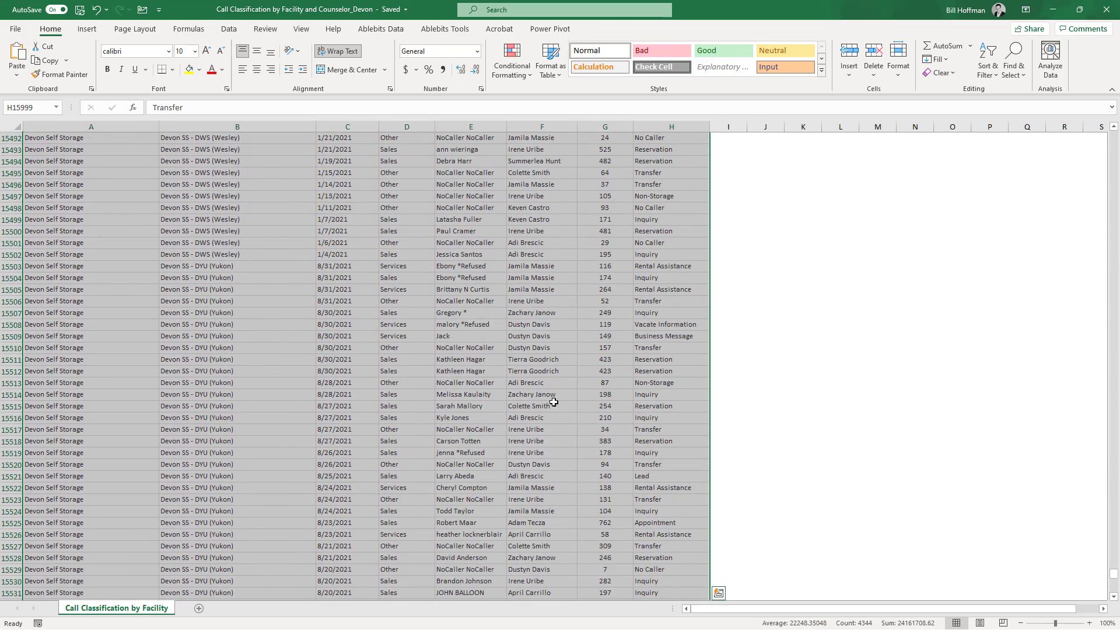
scroll(602, 416, down, 20)
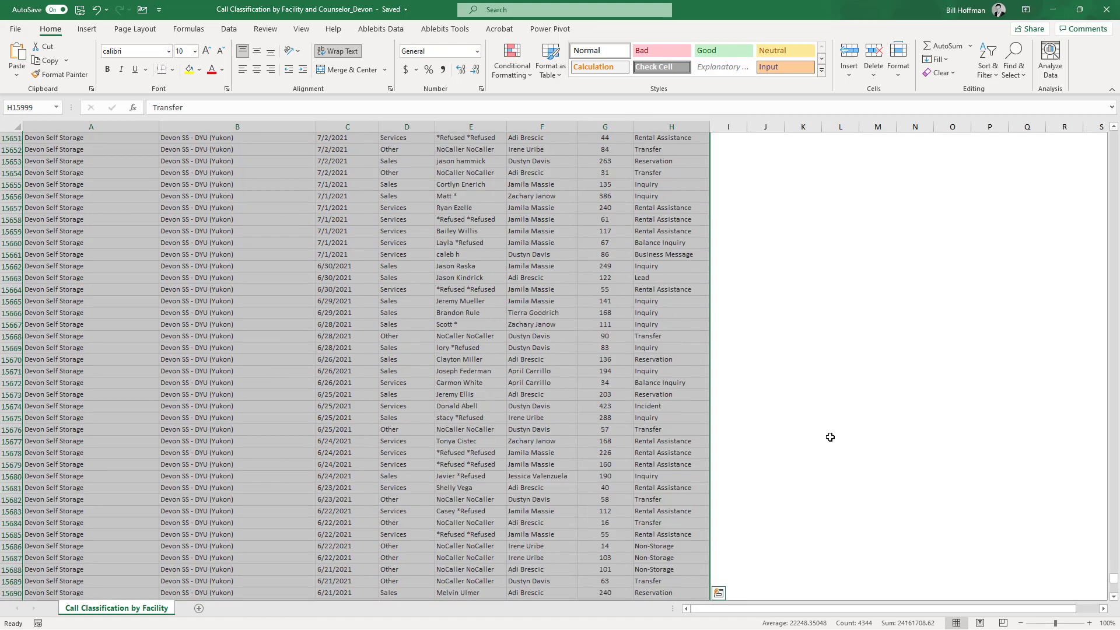
mouse_move(1113, 580)
mouse_down()
mouse_move(1113, 222)
mouse_move(1108, 586)
mouse_up()
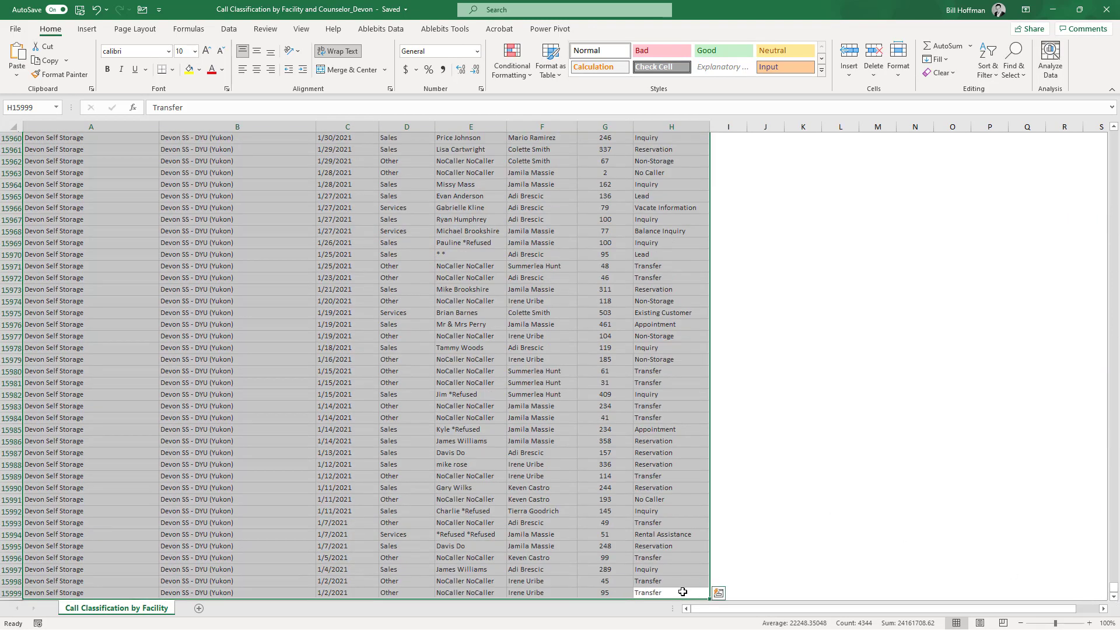
click(684, 590)
scroll(809, 494, down, 3)
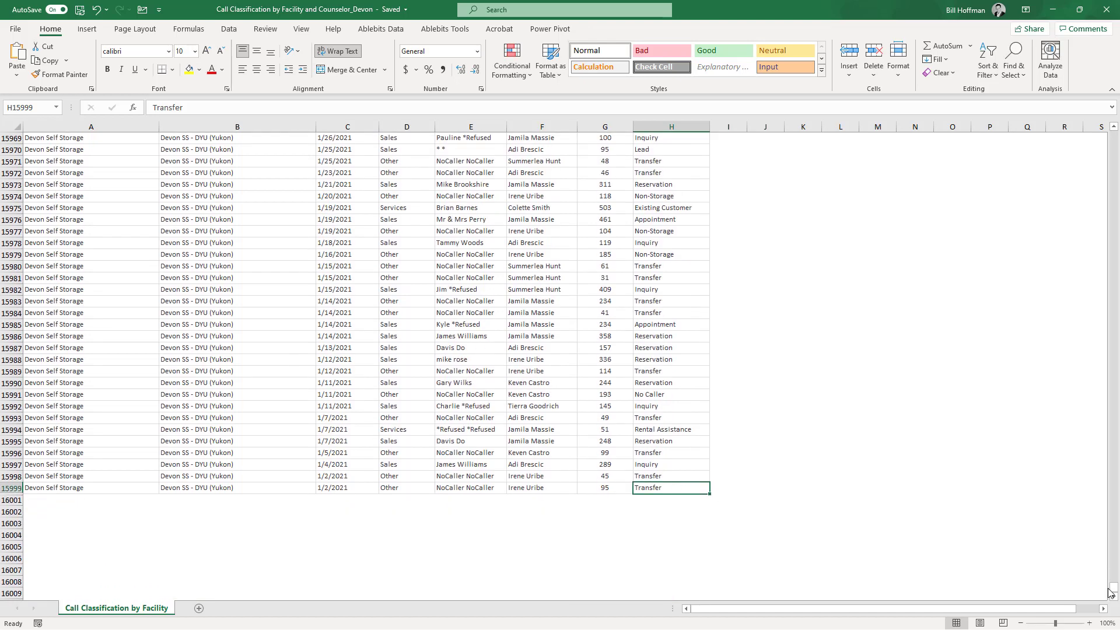
drag(1113, 590, 1113, 134)
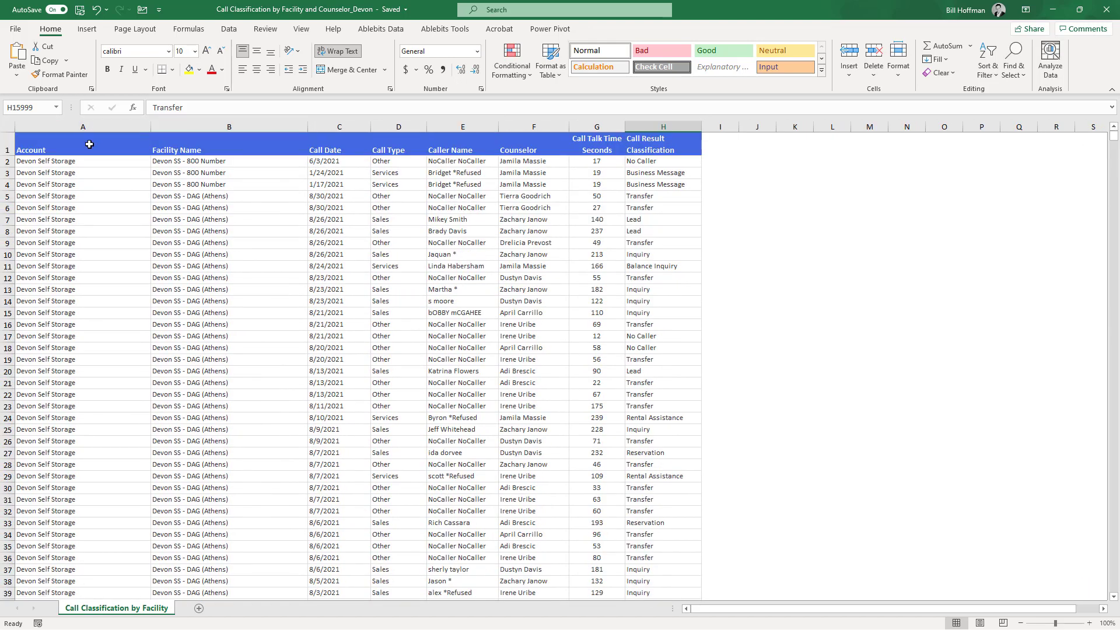
- Create a PivotTable from the whole call data table and place it on a new worksheet
key(ctrl+a)
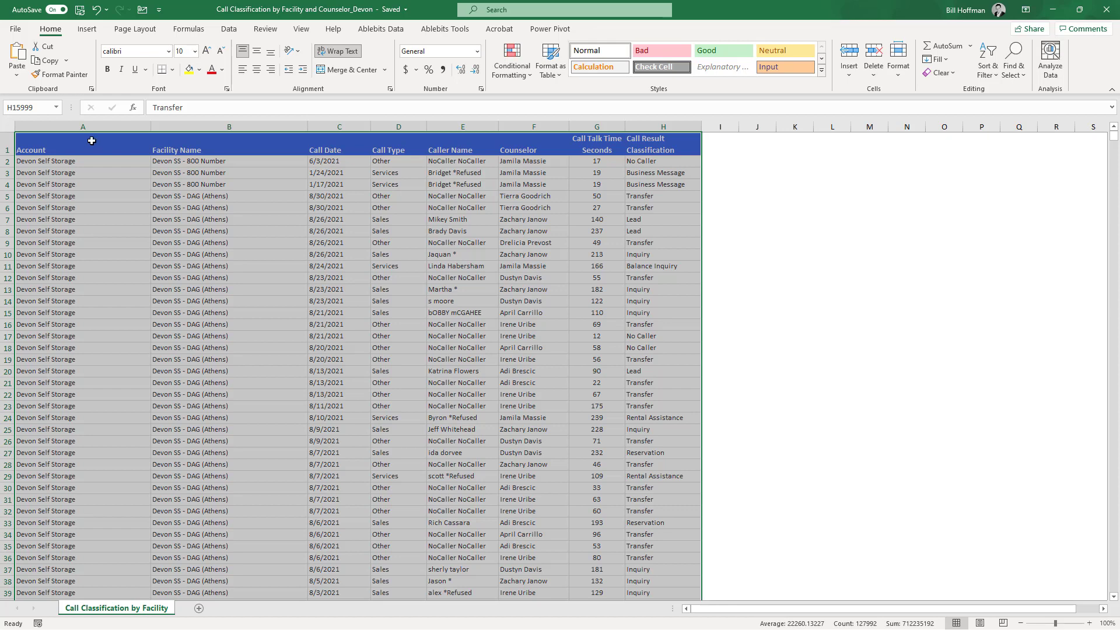
click(89, 32)
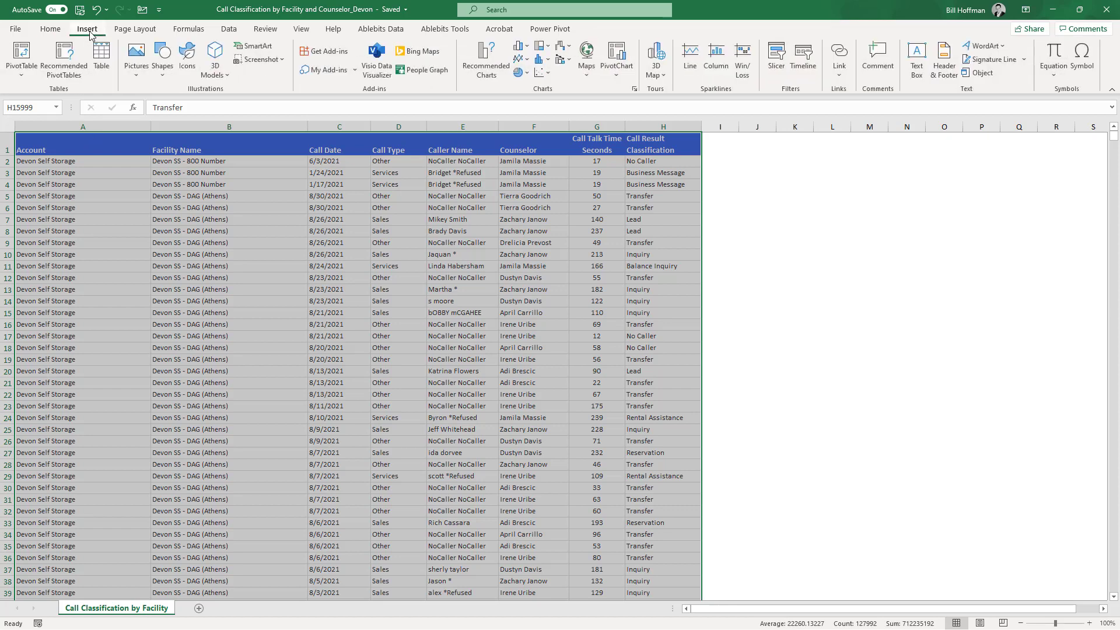
click(21, 76)
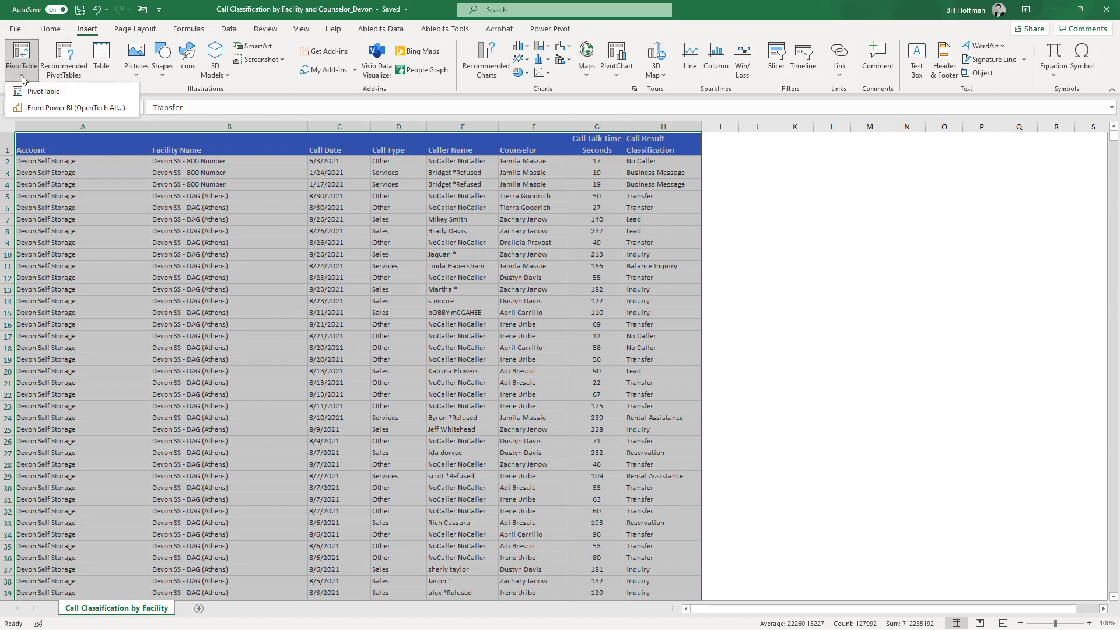
click(40, 91)
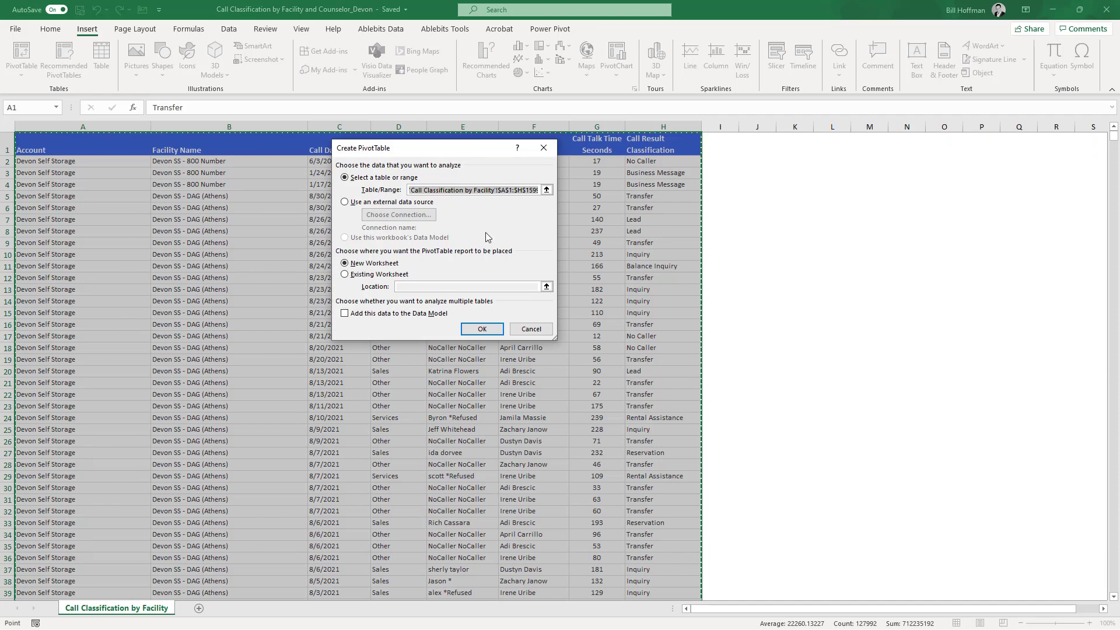
click(345, 275)
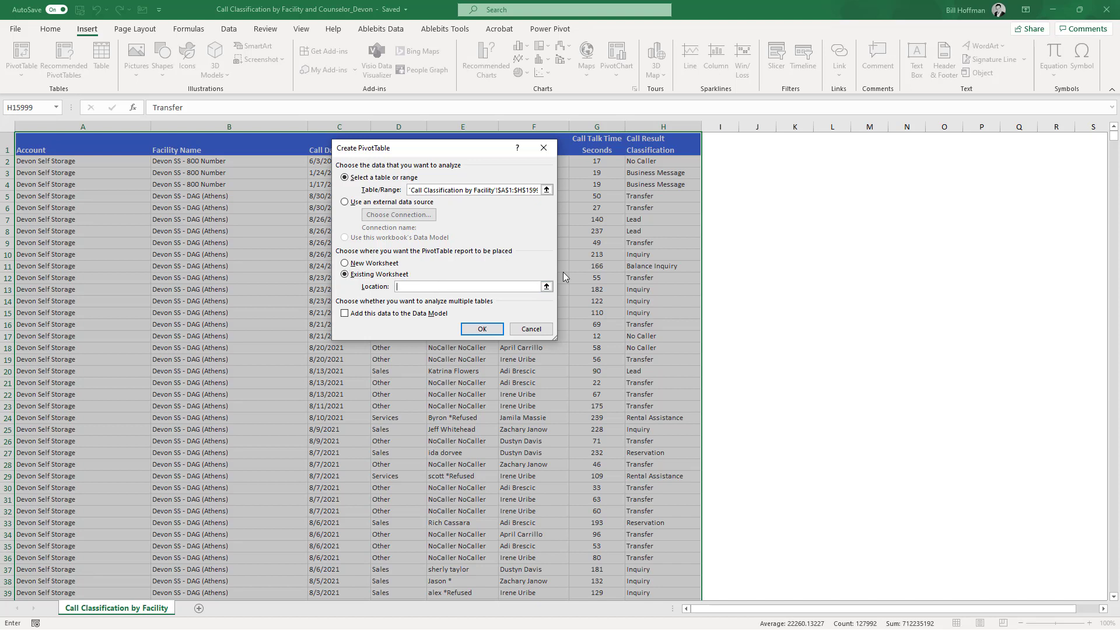
click(759, 183)
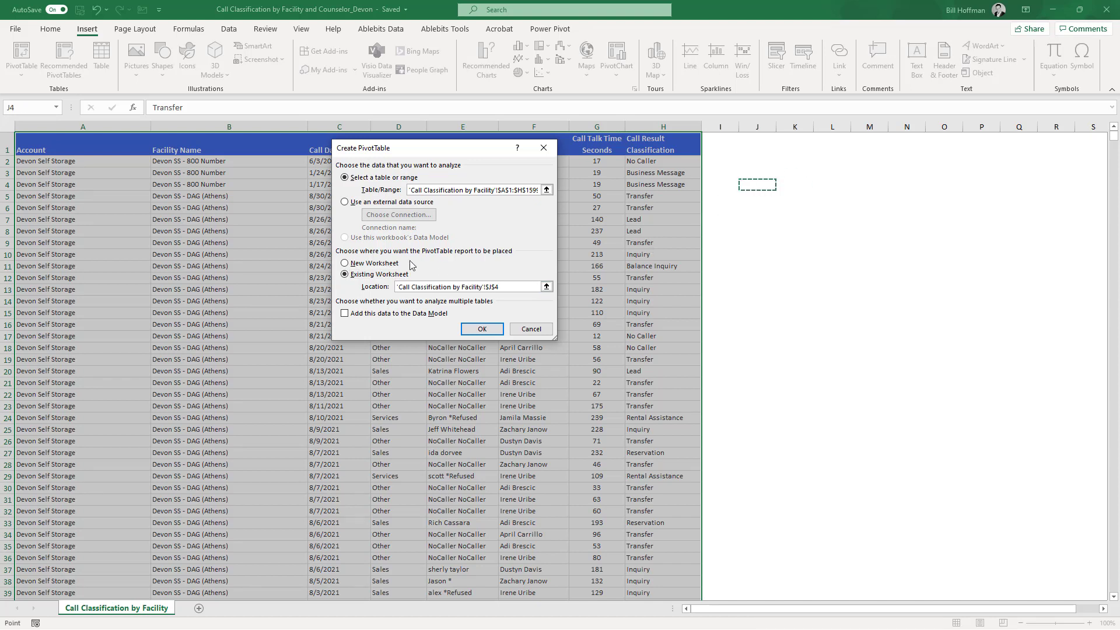
click(345, 263)
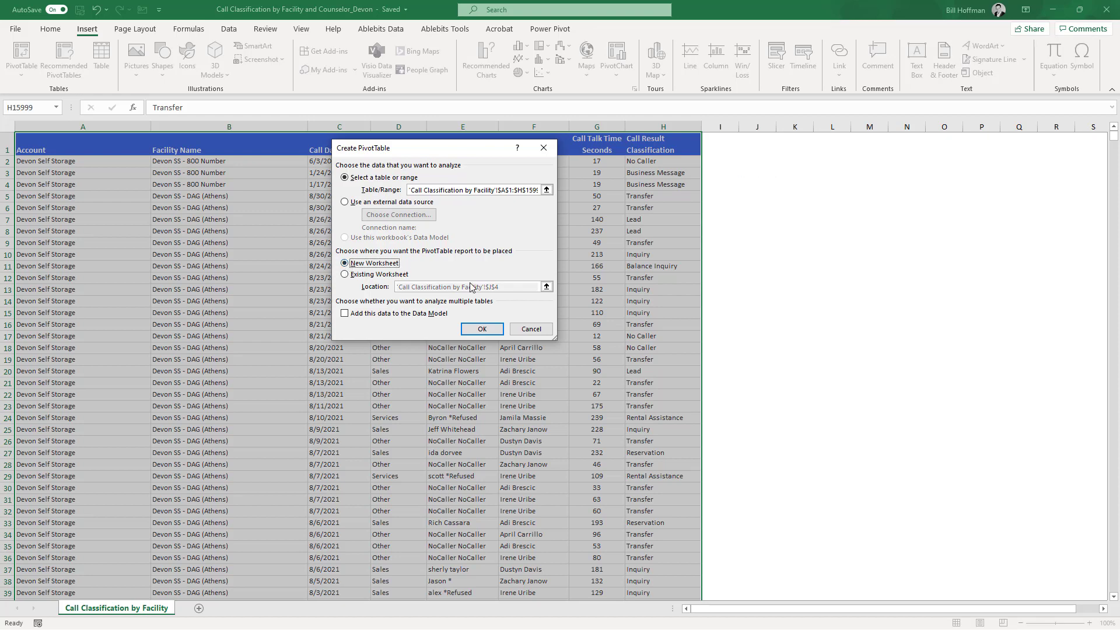
click(487, 331)
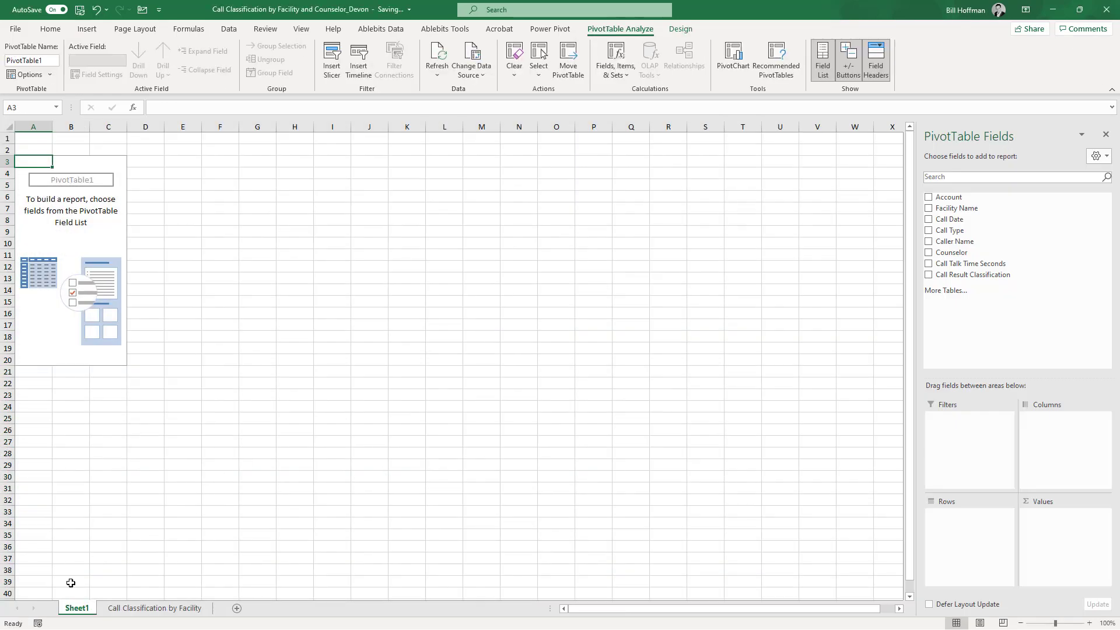
- Rename the worksheet holding the PivotTable as Pivot
right_click(82, 609)
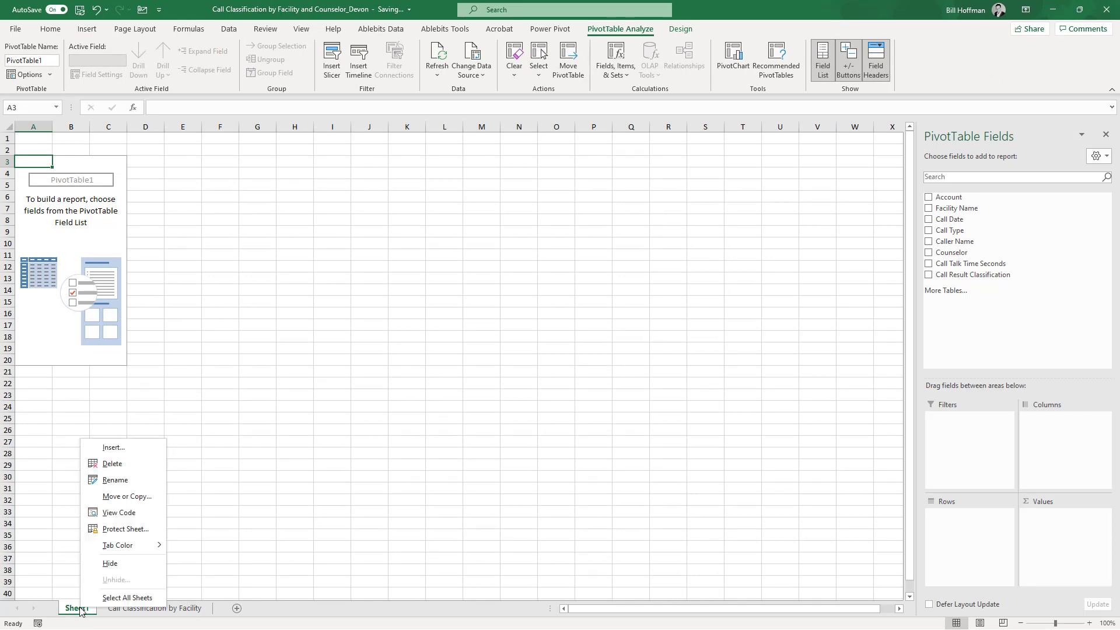
click(126, 484)
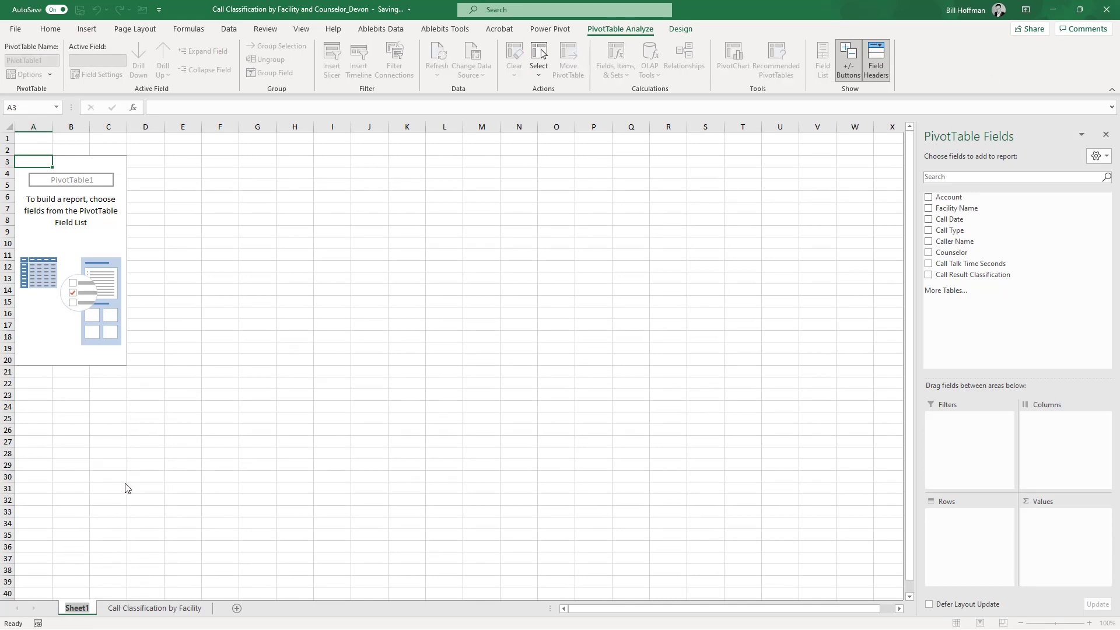
text(Pivot)
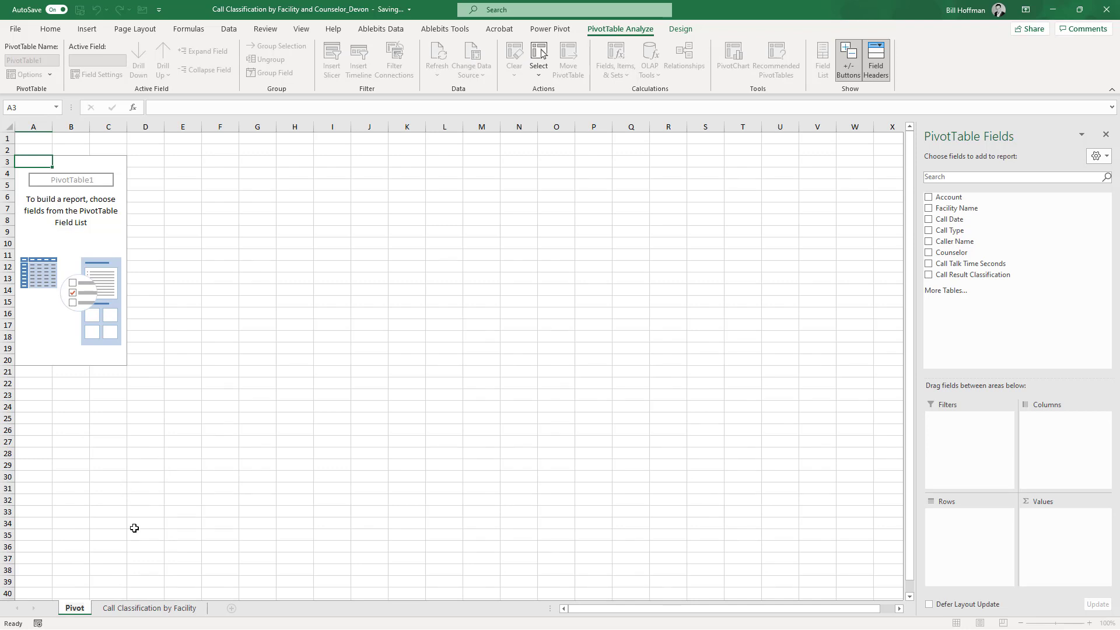
click(134, 527)
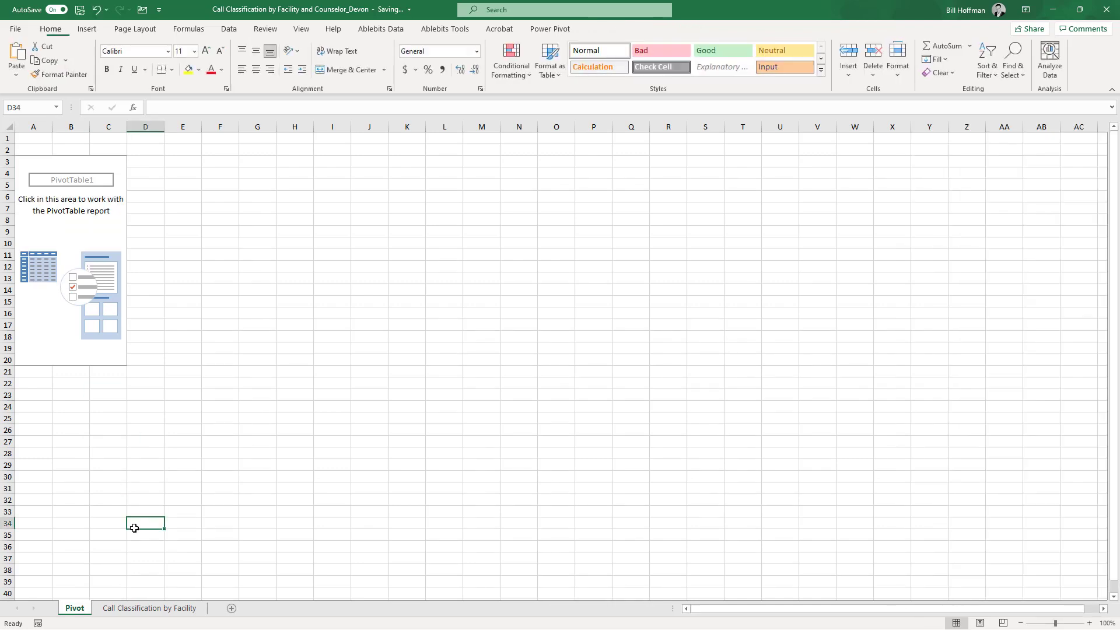
- Compare the PivotTable's available fields with the column headers on the Call Classification by Facility sheet
click(79, 168)
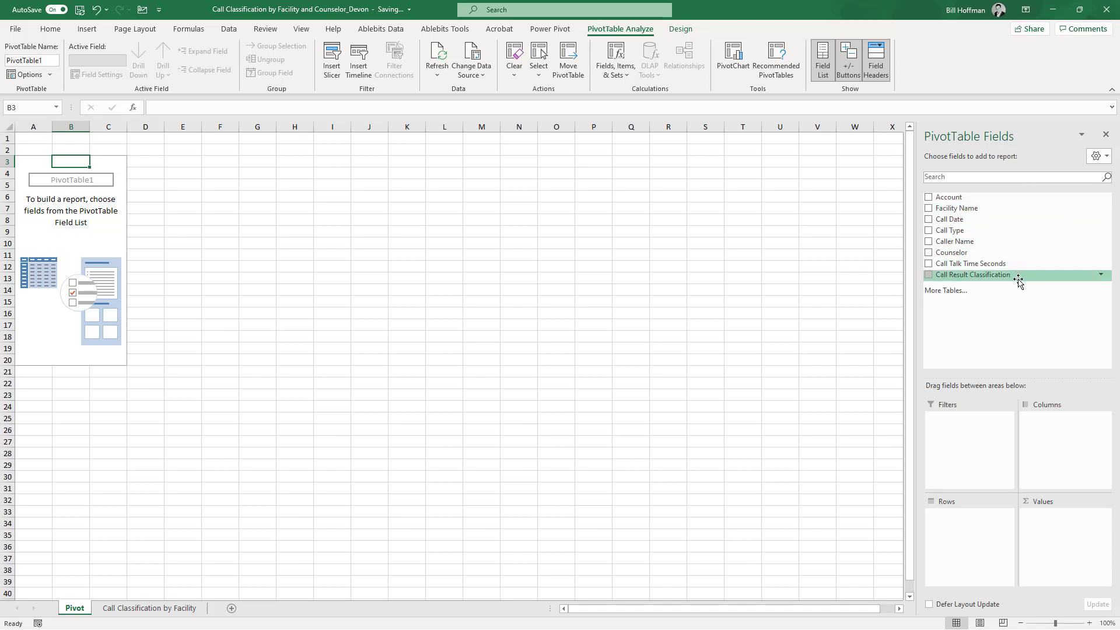
click(151, 609)
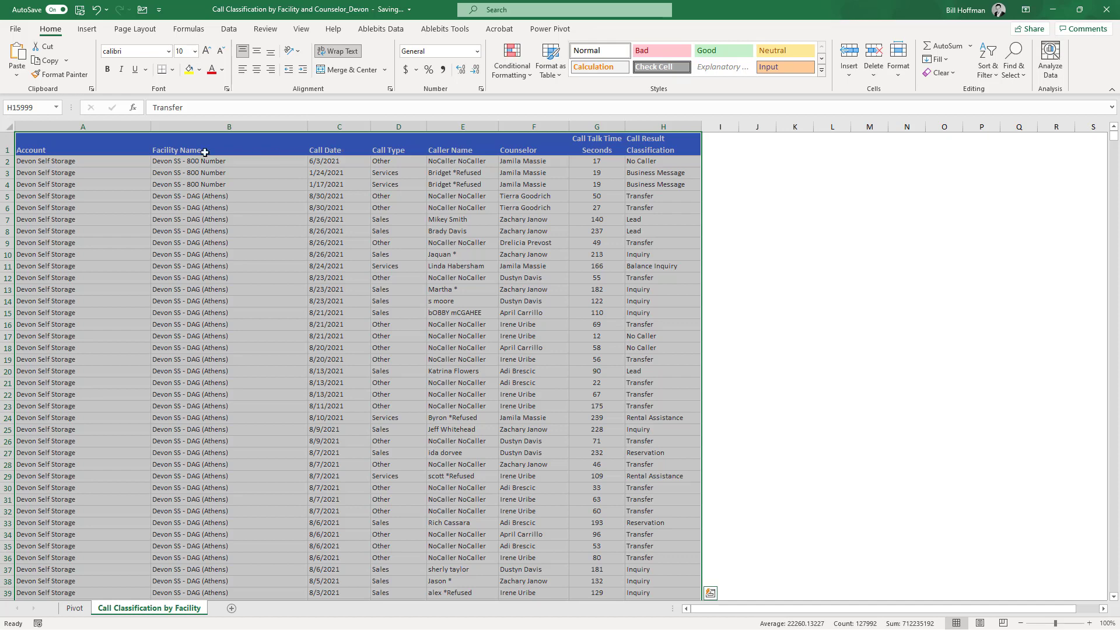
- Return to the Pivot sheet and add Facility Name to the PivotTable's rows, looking over the facility list
click(75, 608)
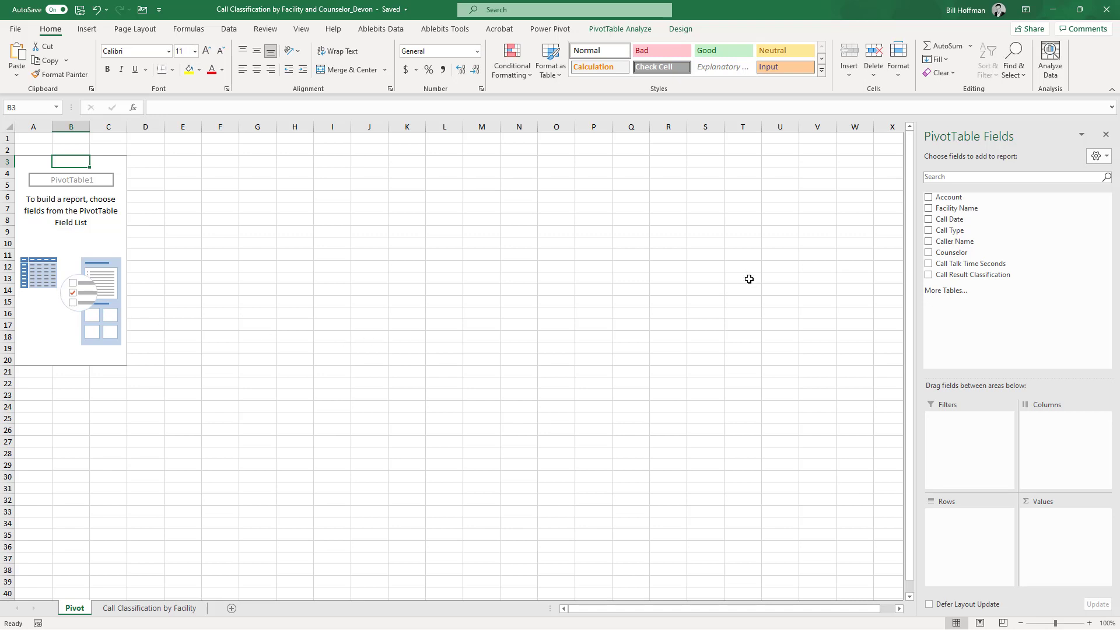
drag(970, 208, 962, 541)
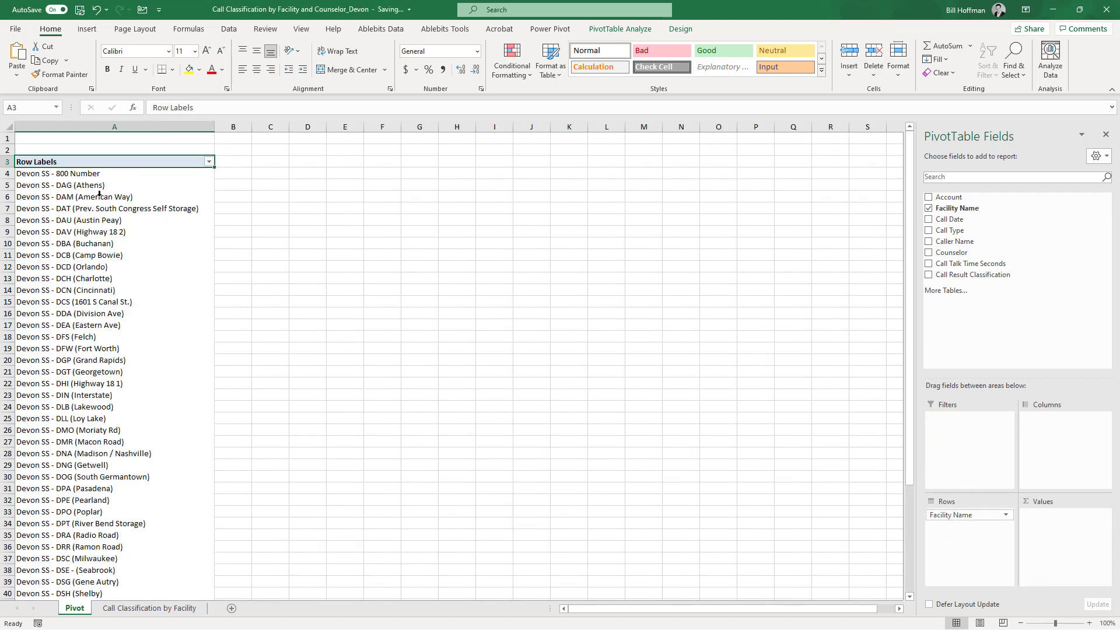
scroll(126, 458, down, 5)
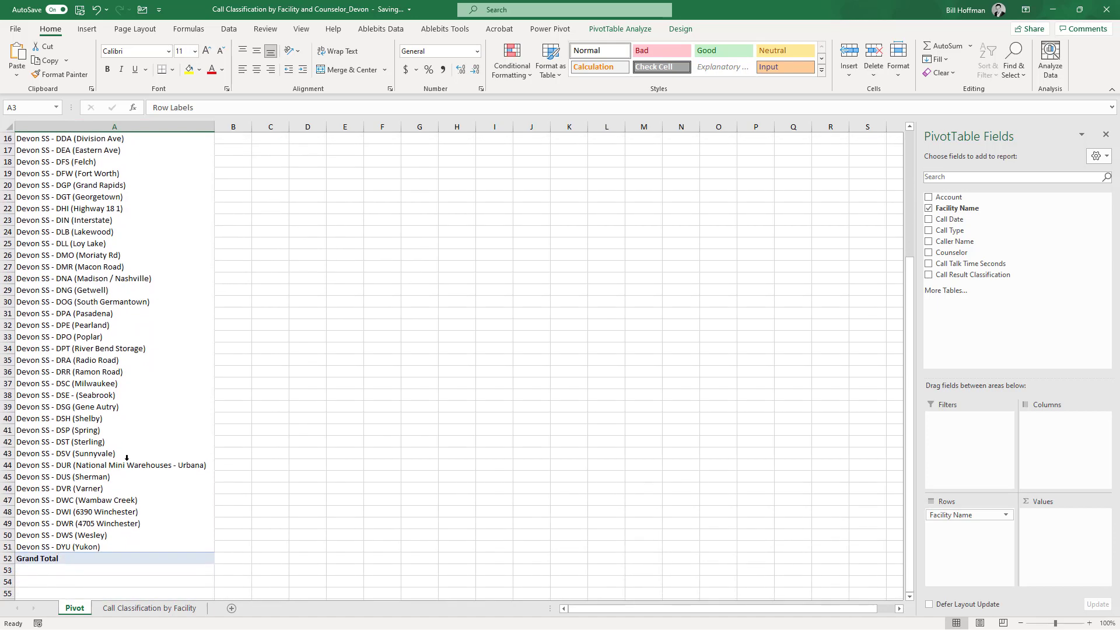
scroll(127, 458, up, 5)
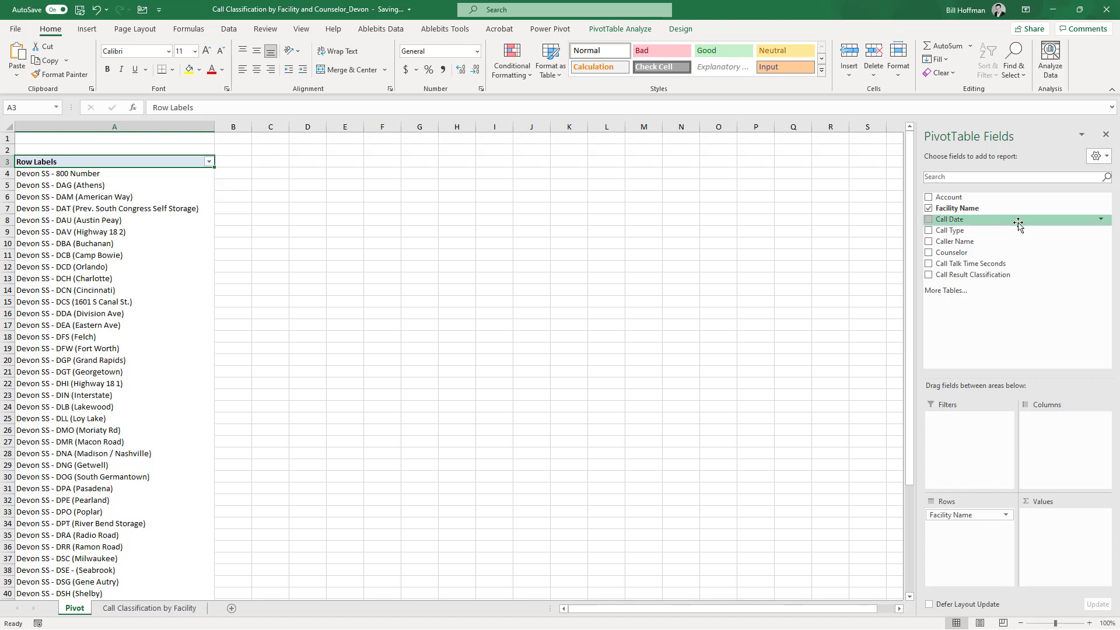
- Add Call Date to the PivotTable's columns, grouped by Months only without Days, and narrow column B
drag(959, 221, 1053, 446)
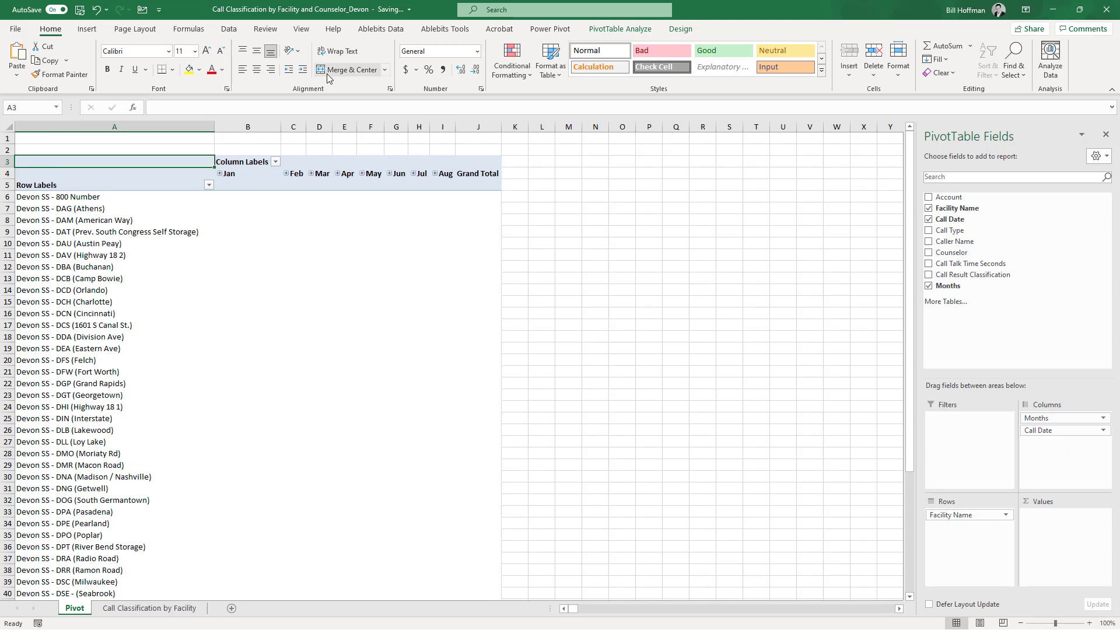
drag(281, 127, 251, 129)
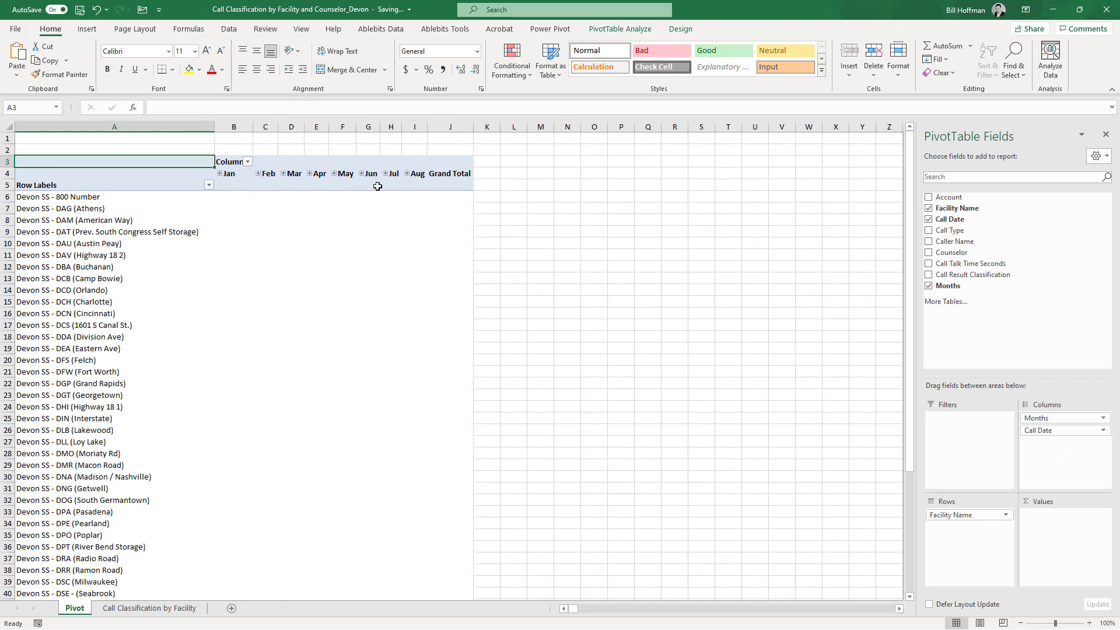
right_click(231, 177)
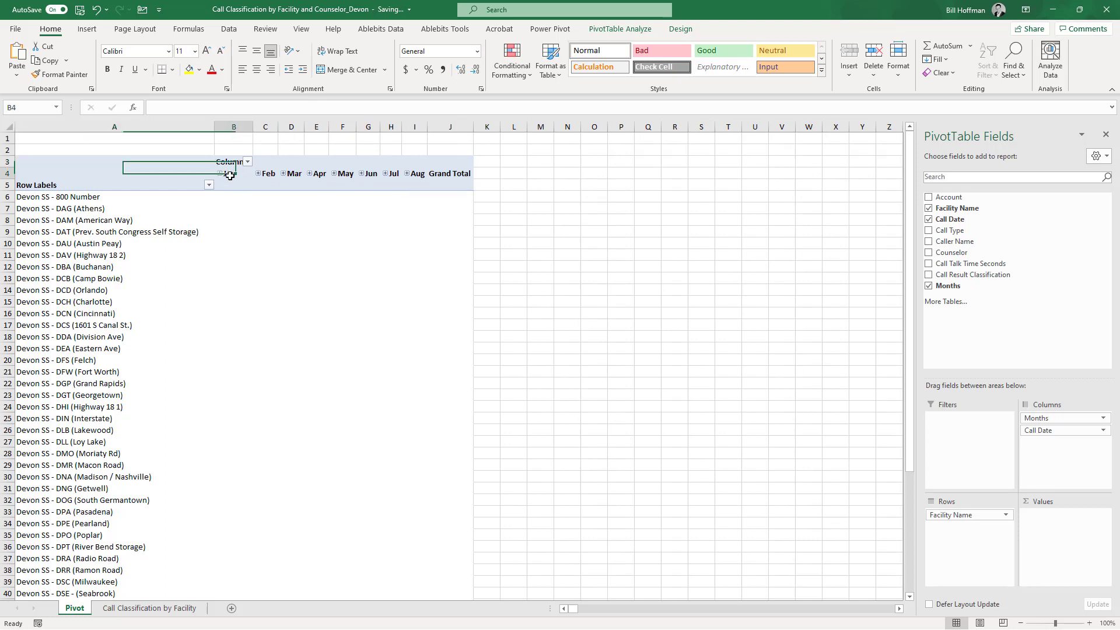
click(264, 308)
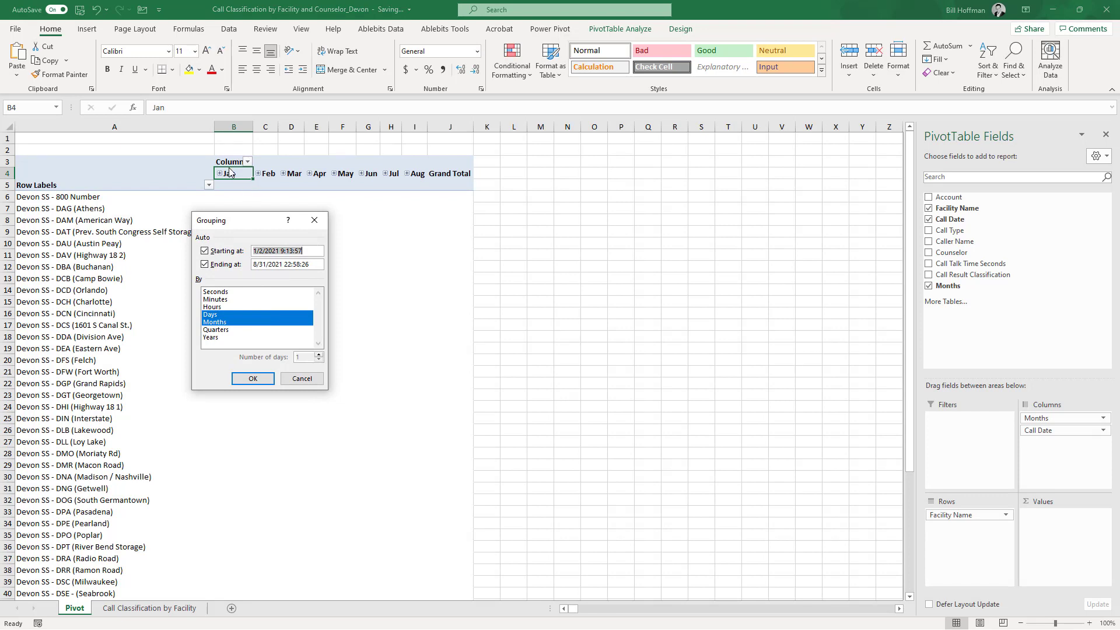
click(211, 315)
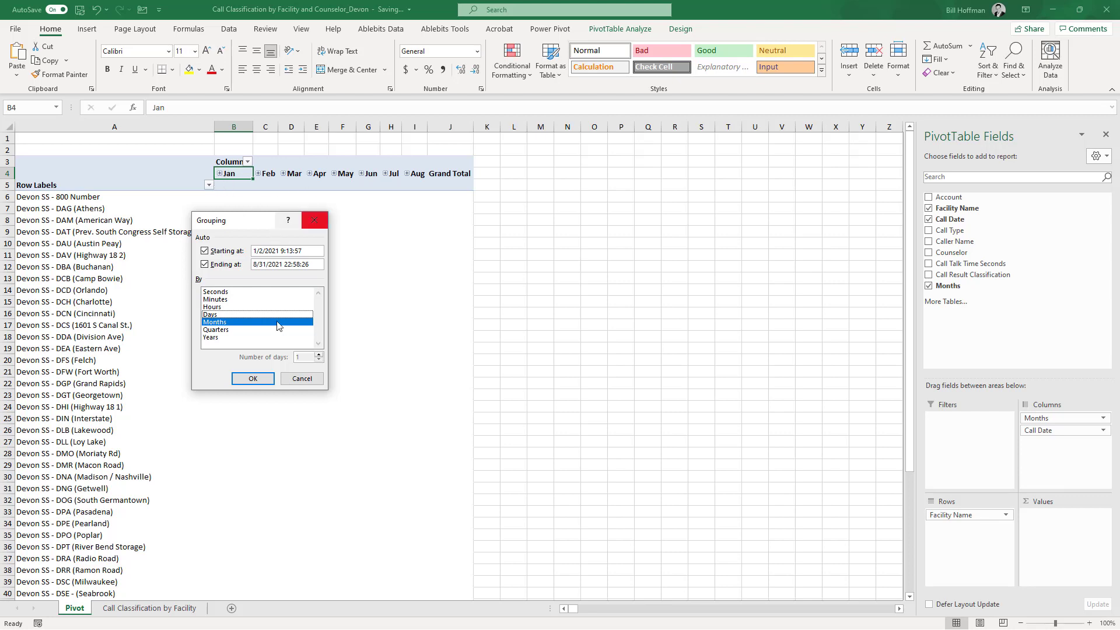
click(255, 379)
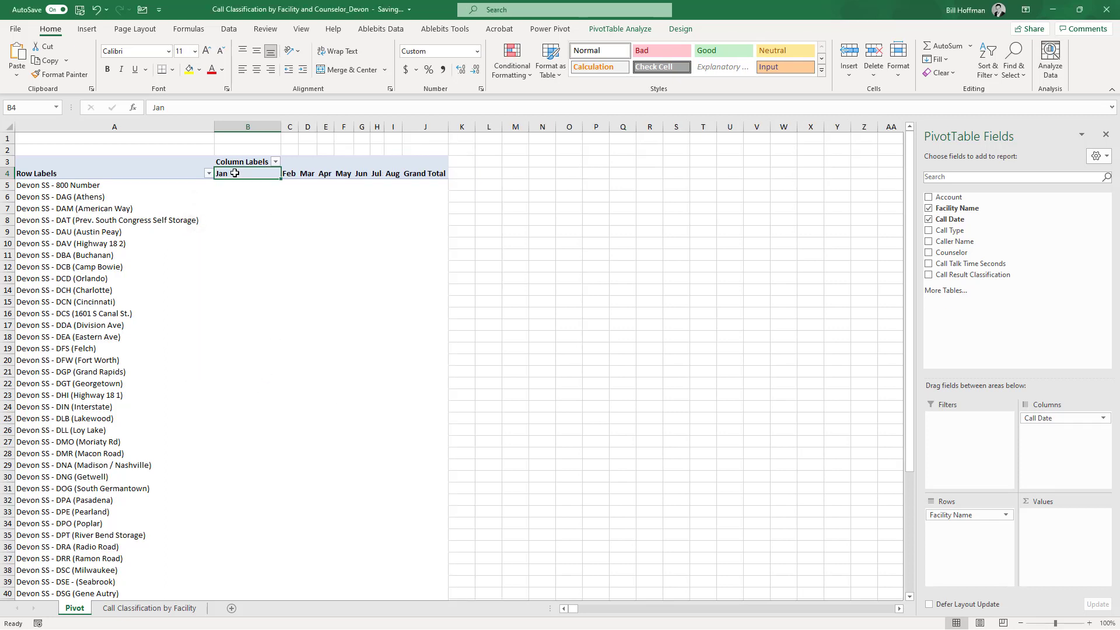
drag(281, 127, 246, 130)
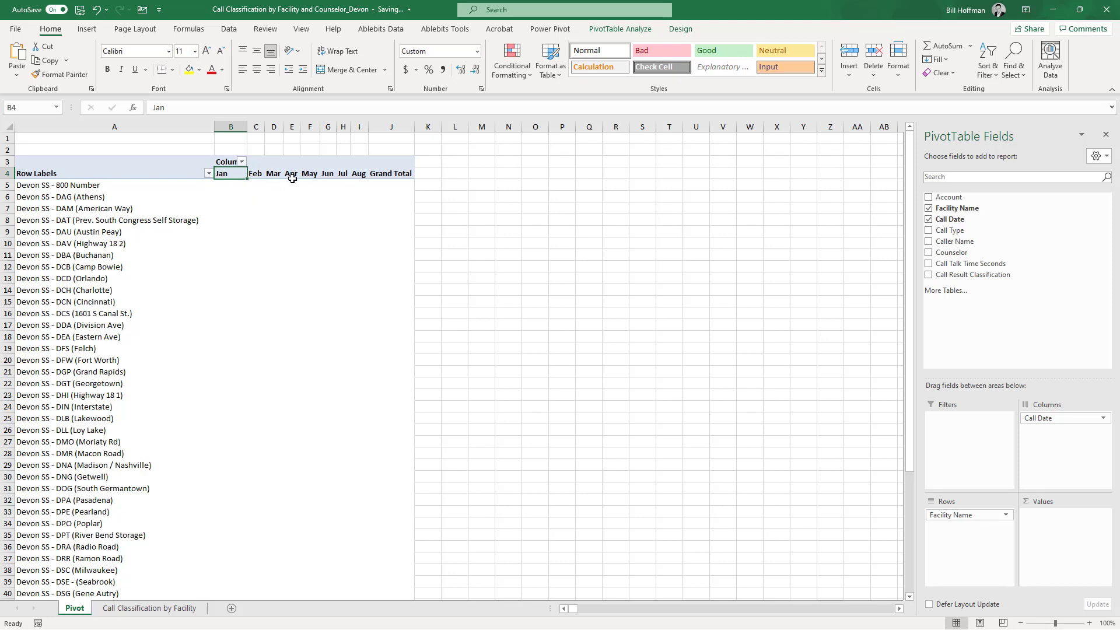
- Review the grouping options for the Call Date columns, keeping Months as the only grouping level
right_click(228, 176)
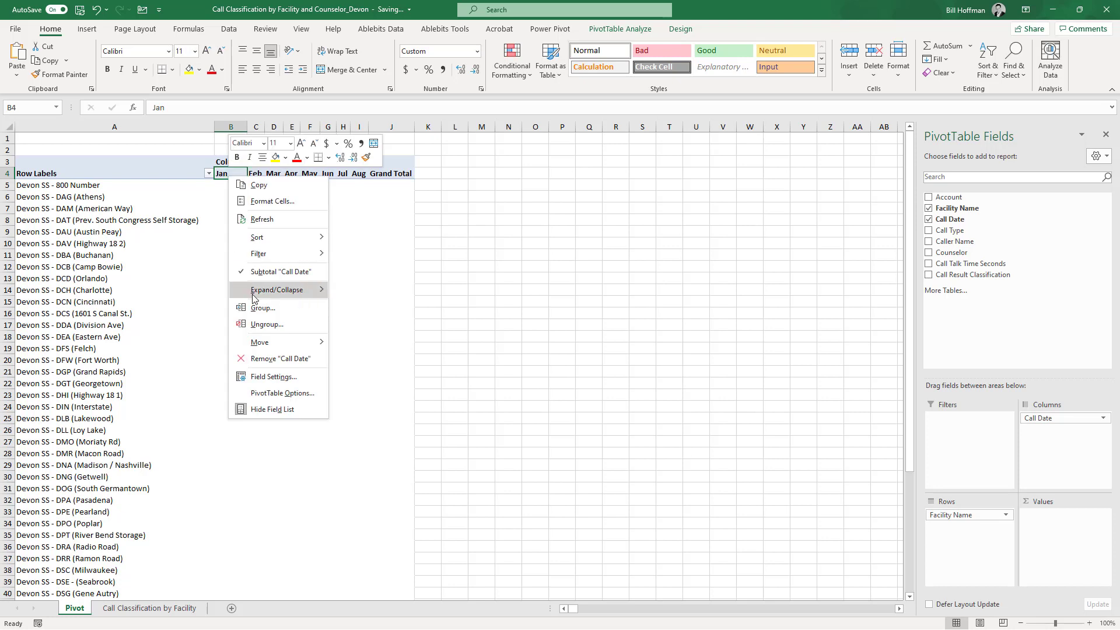
click(260, 311)
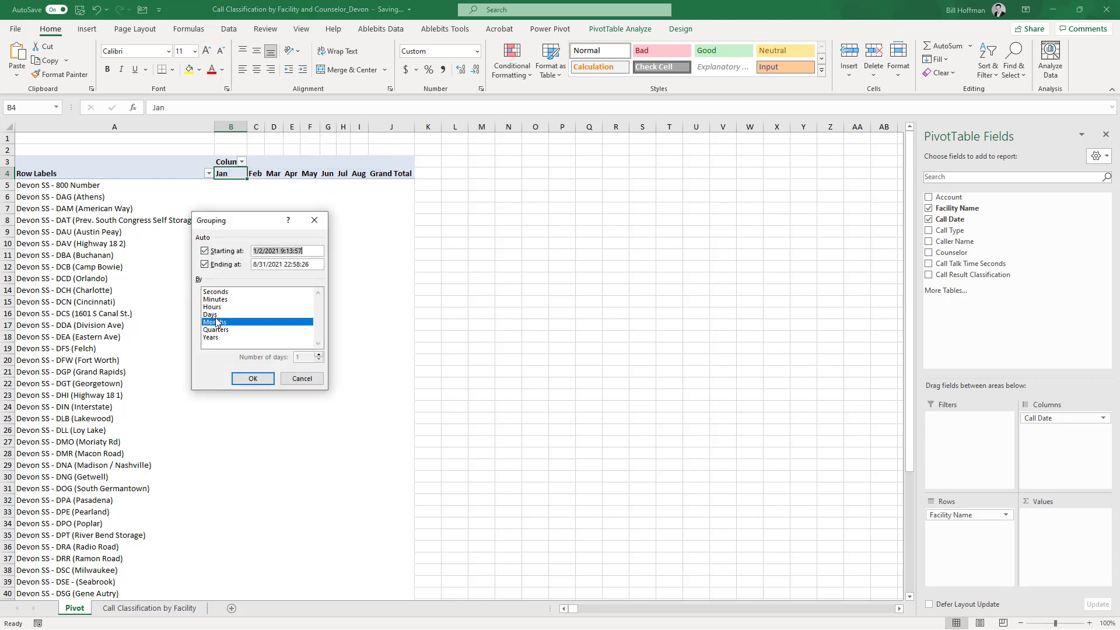
click(256, 379)
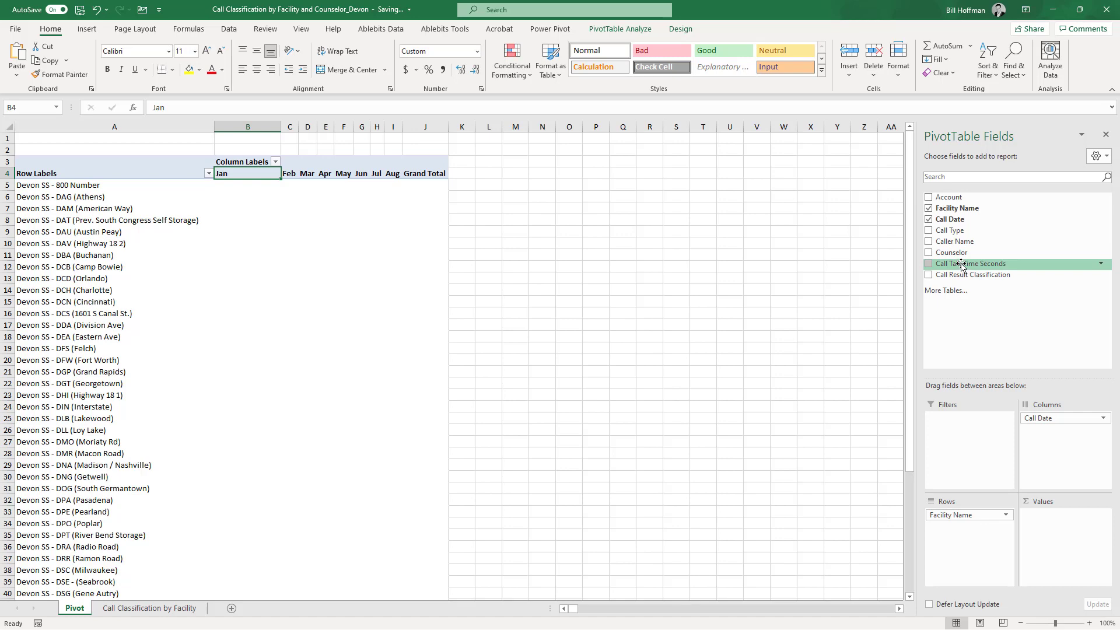
- Add Call Talk Time Seconds to the PivotTable's values and check the January figure for the DAG (Athens) facility
drag(995, 263, 1059, 534)
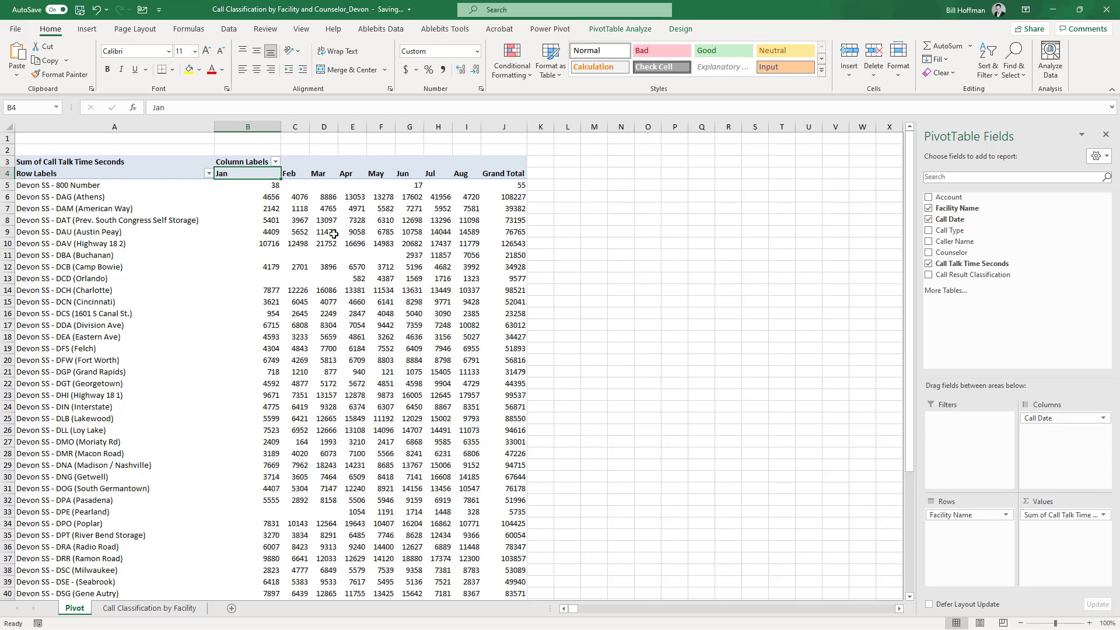
mouse_move(267, 198)
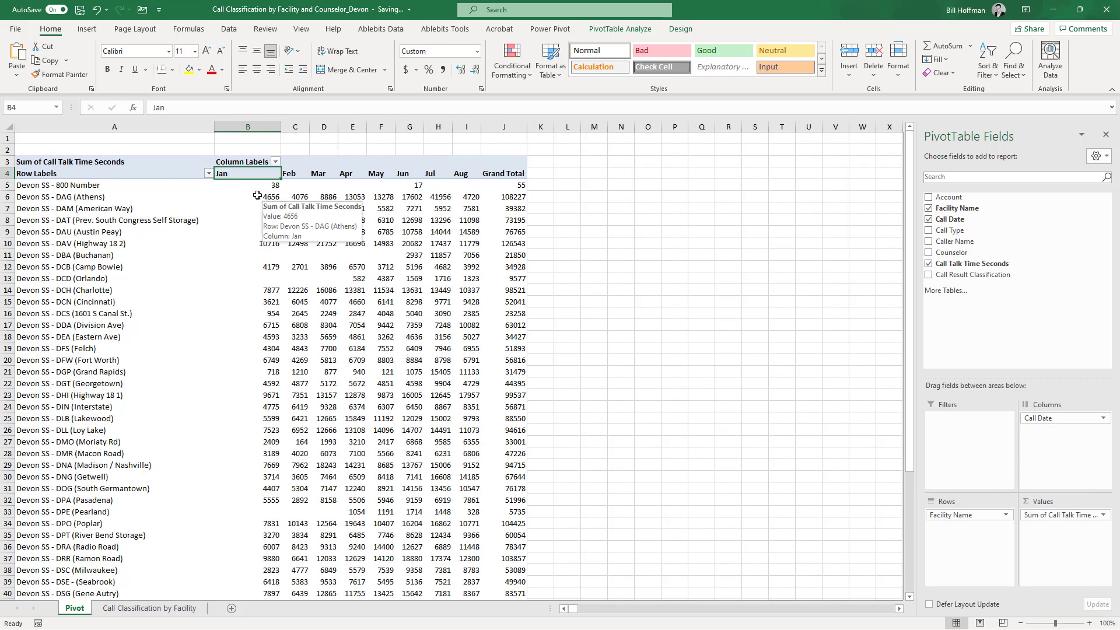
click(88, 200)
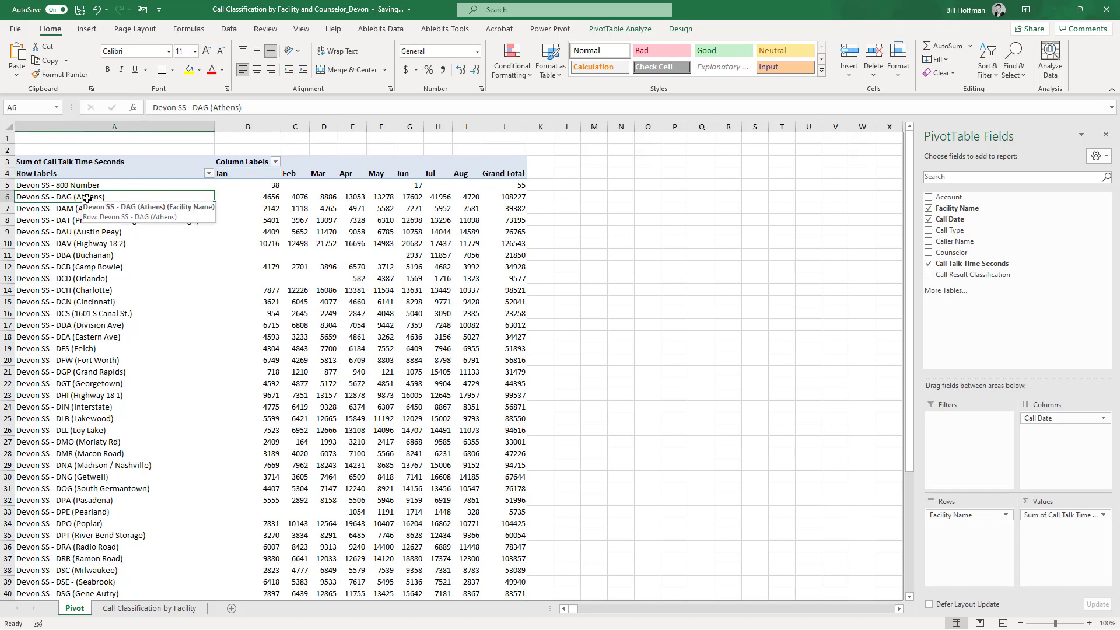
click(246, 173)
click(249, 196)
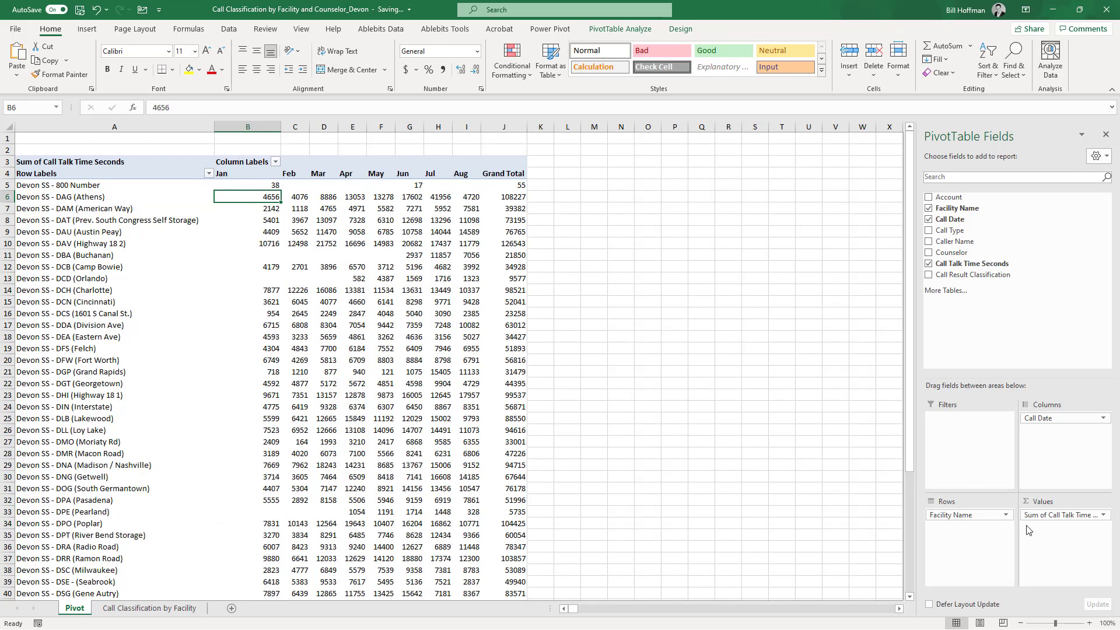
- Review the summary calculations available for Call Talk Time Seconds, trying Count and keeping Sum
click(1087, 516)
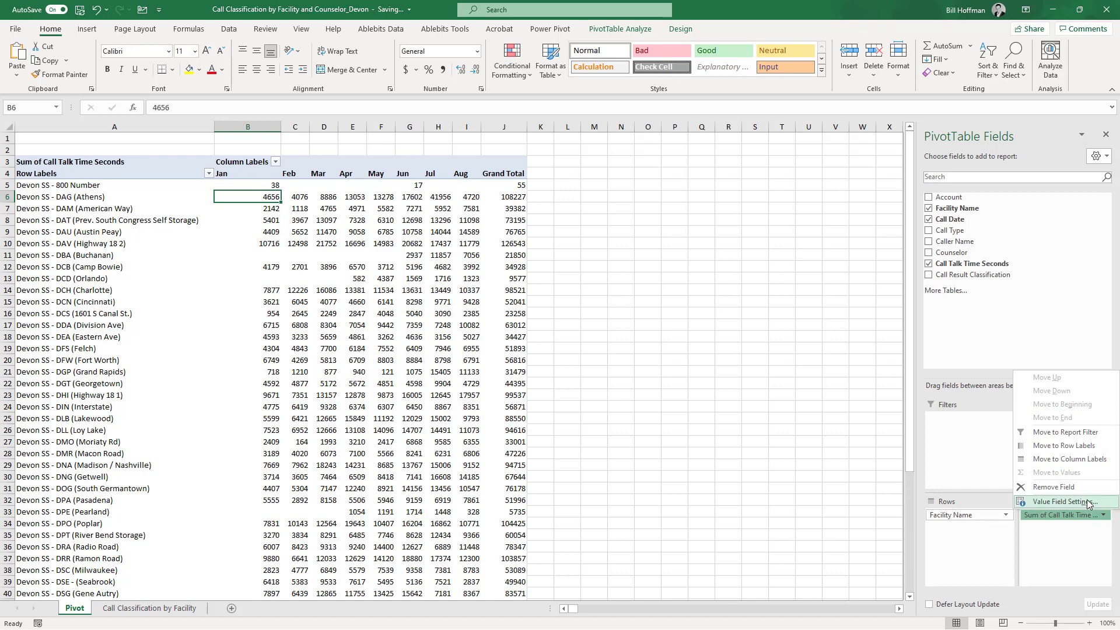
click(1088, 503)
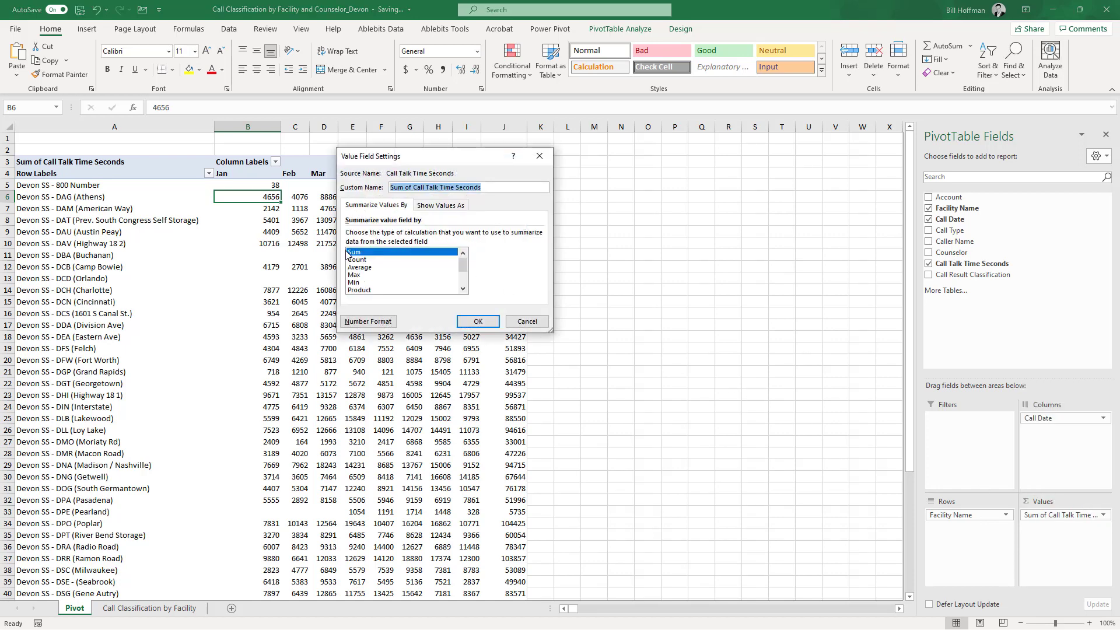
click(363, 260)
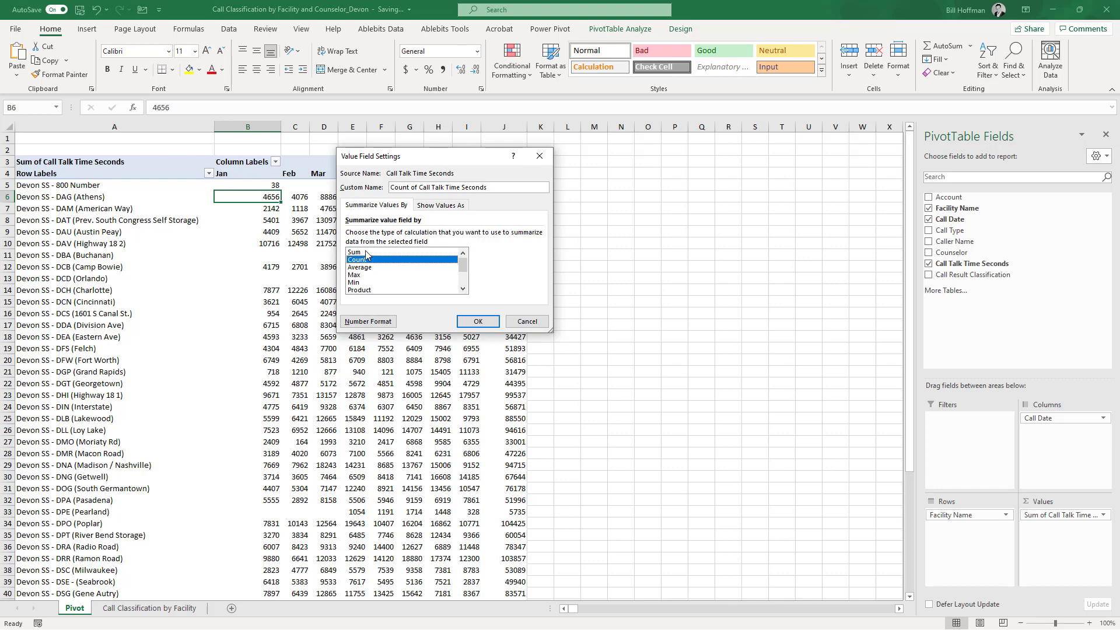
click(366, 253)
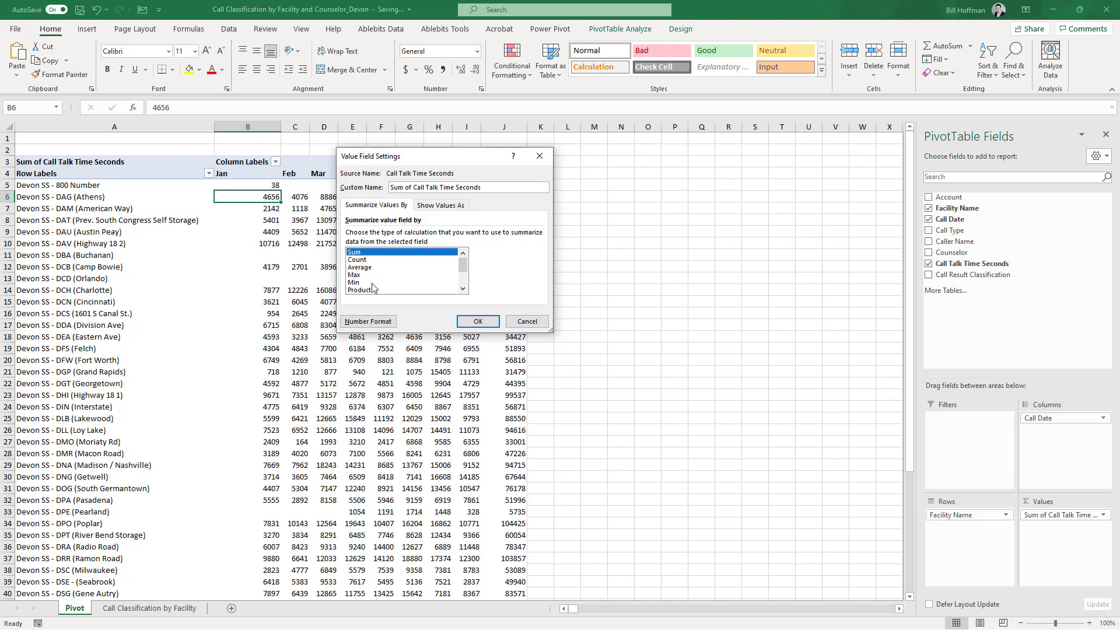
click(475, 322)
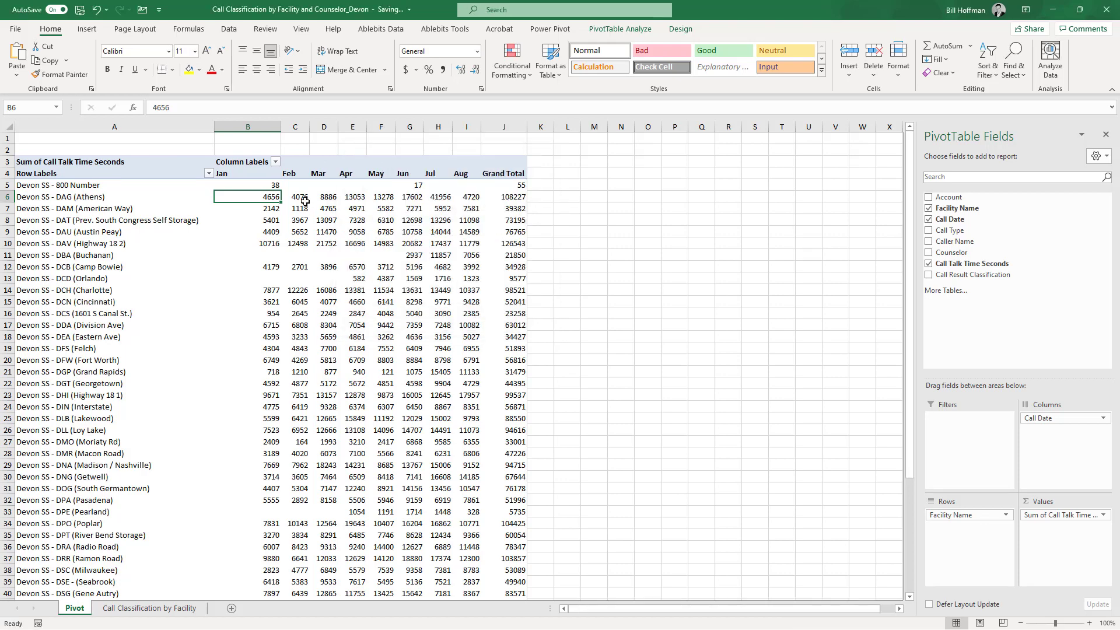
- Center the contents of columns B through J in the PivotTable and give these columns one equal width
click(248, 127)
drag(353, 120, 503, 123)
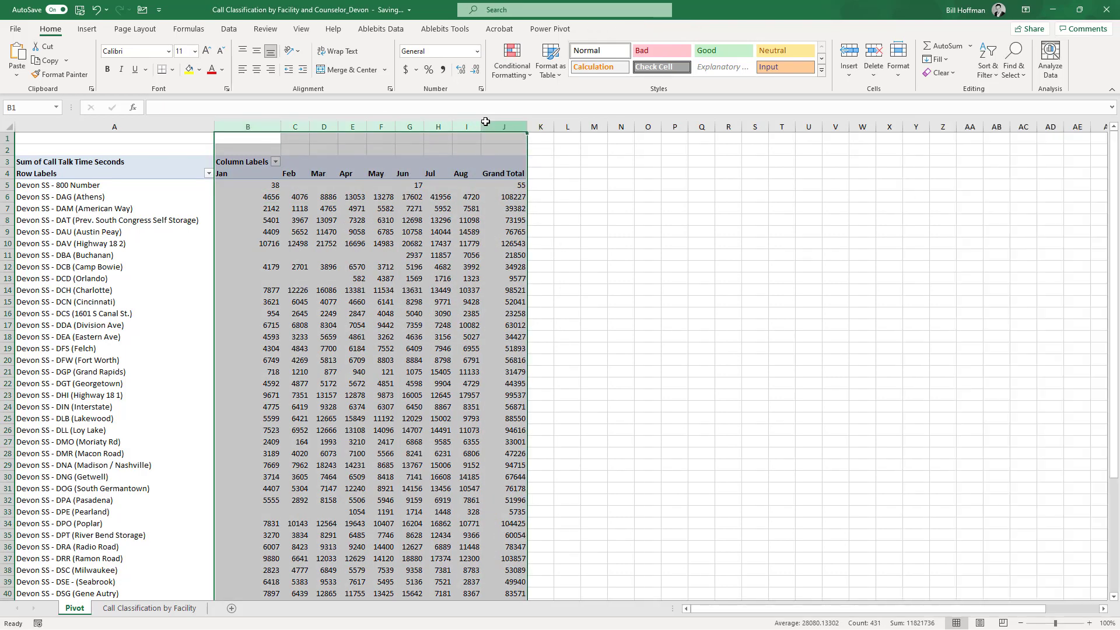
click(258, 70)
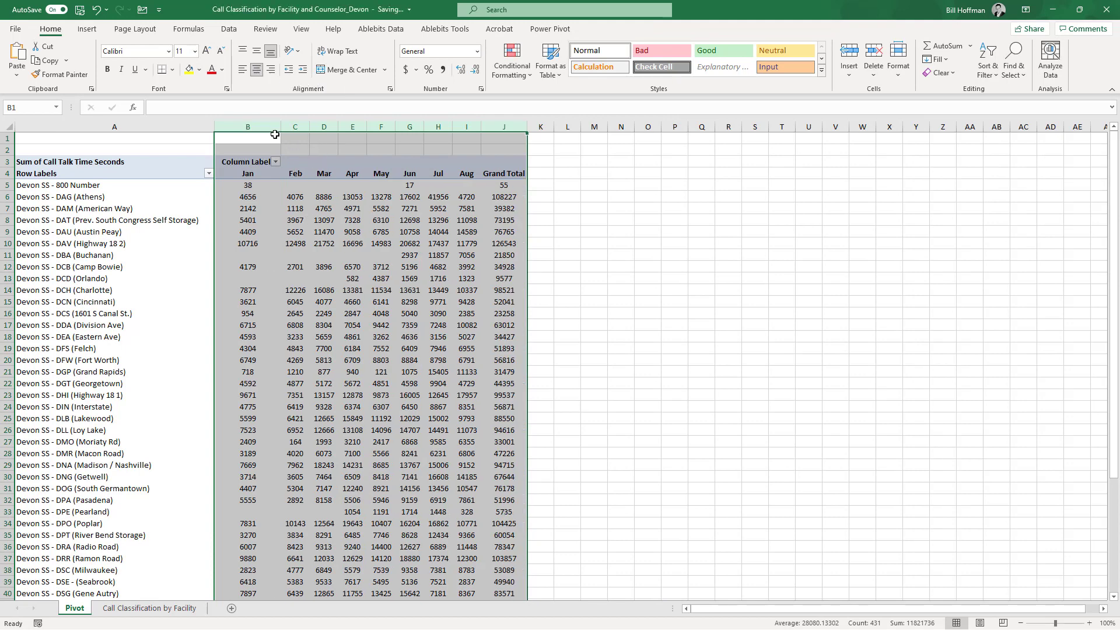
drag(280, 127, 265, 127)
click(299, 278)
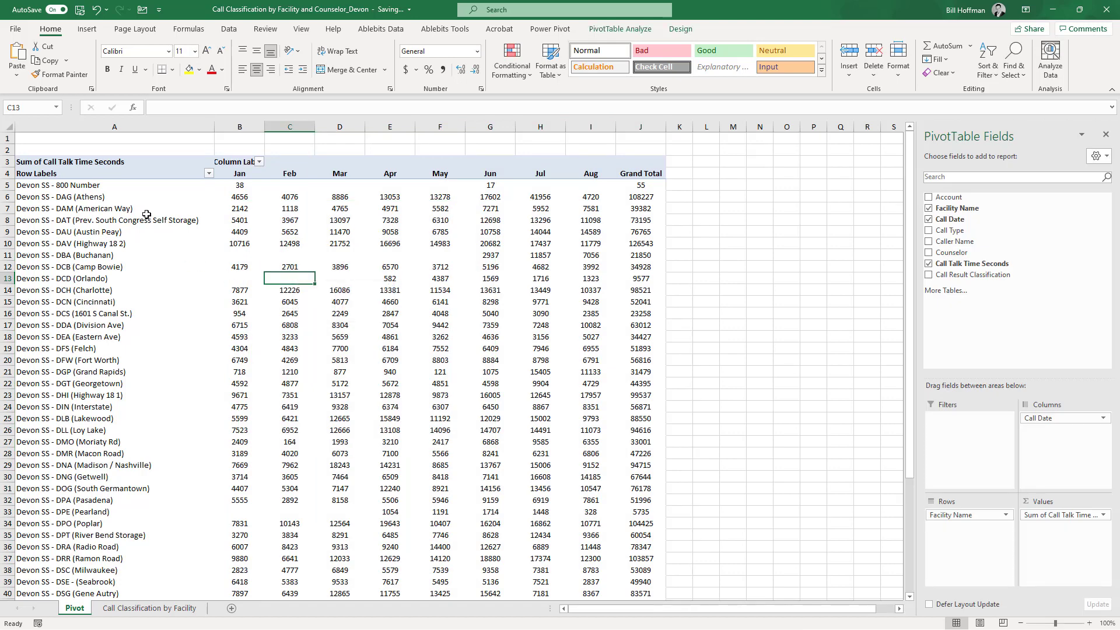
- Copy the whole PivotTable including its Grand Total row and paste it as values at A1 of a new worksheet
mouse_move(244, 199)
scroll(412, 364, down, 15)
scroll(415, 365, up, 4)
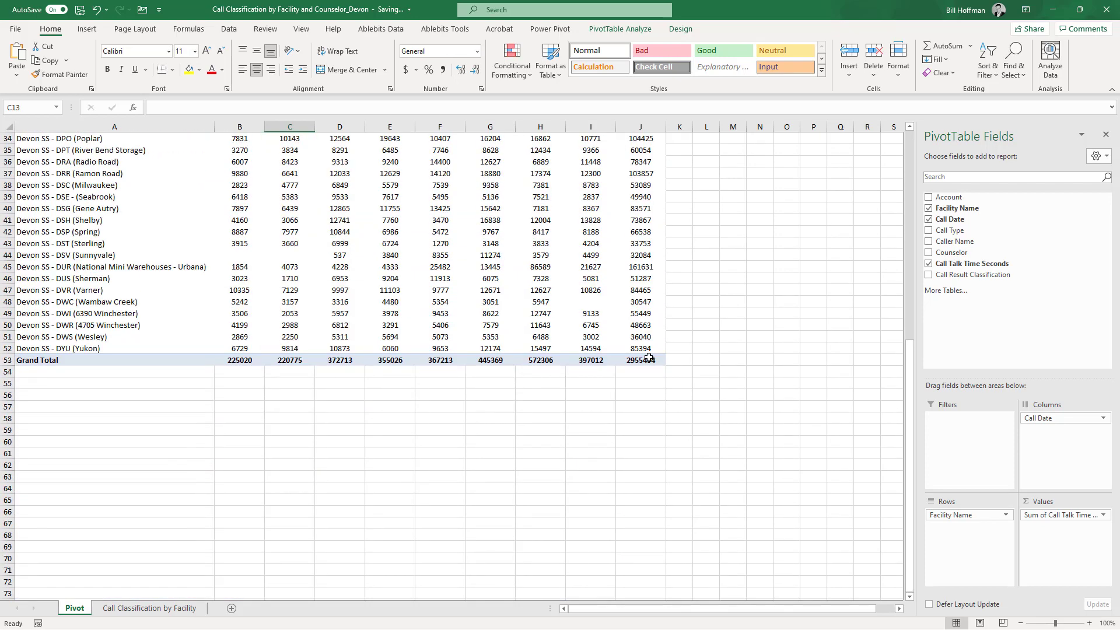
drag(648, 358, 94, 154)
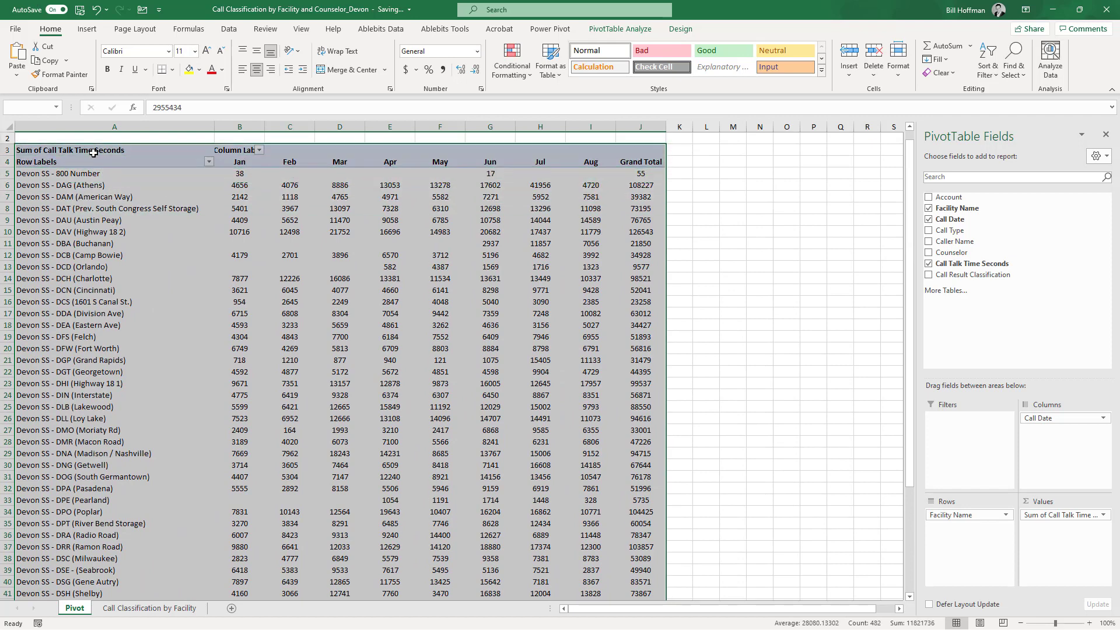
key(ctrl+c)
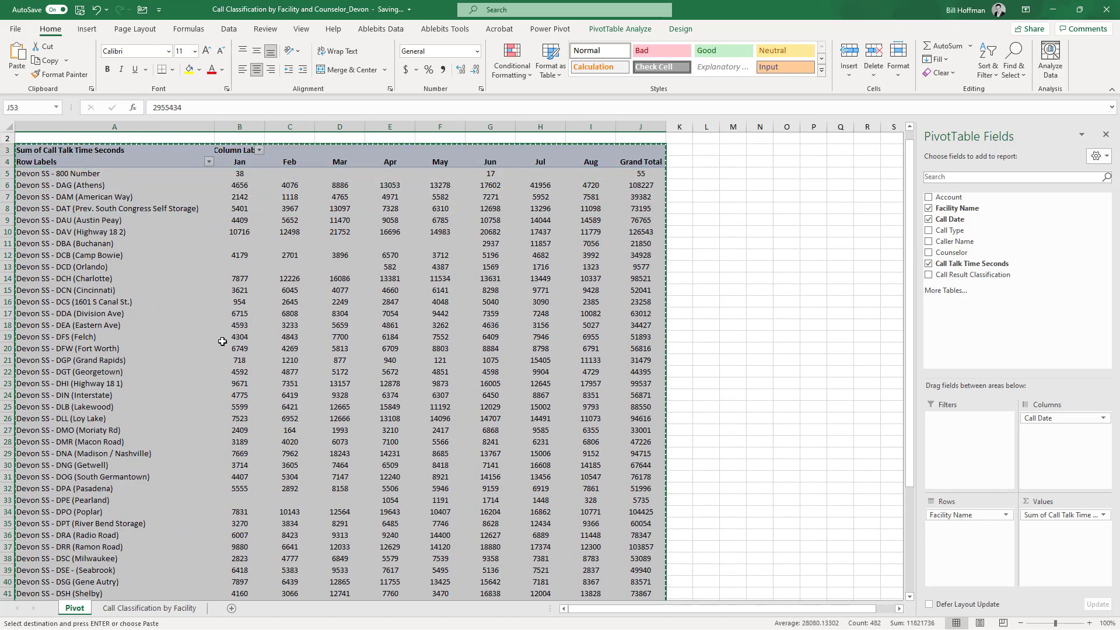
click(232, 610)
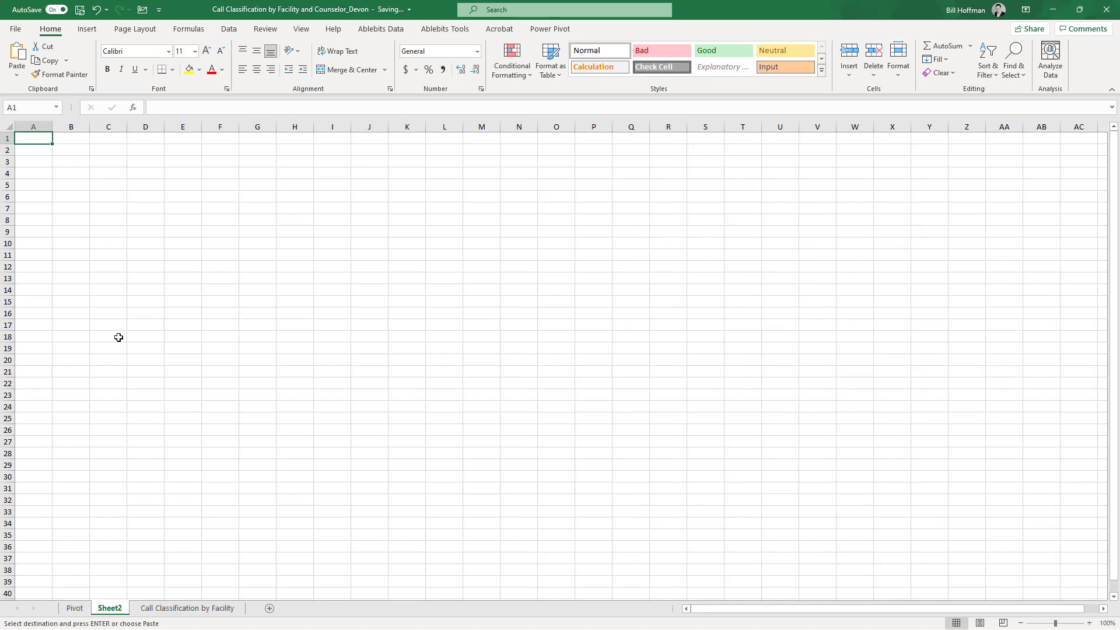
right_click(34, 138)
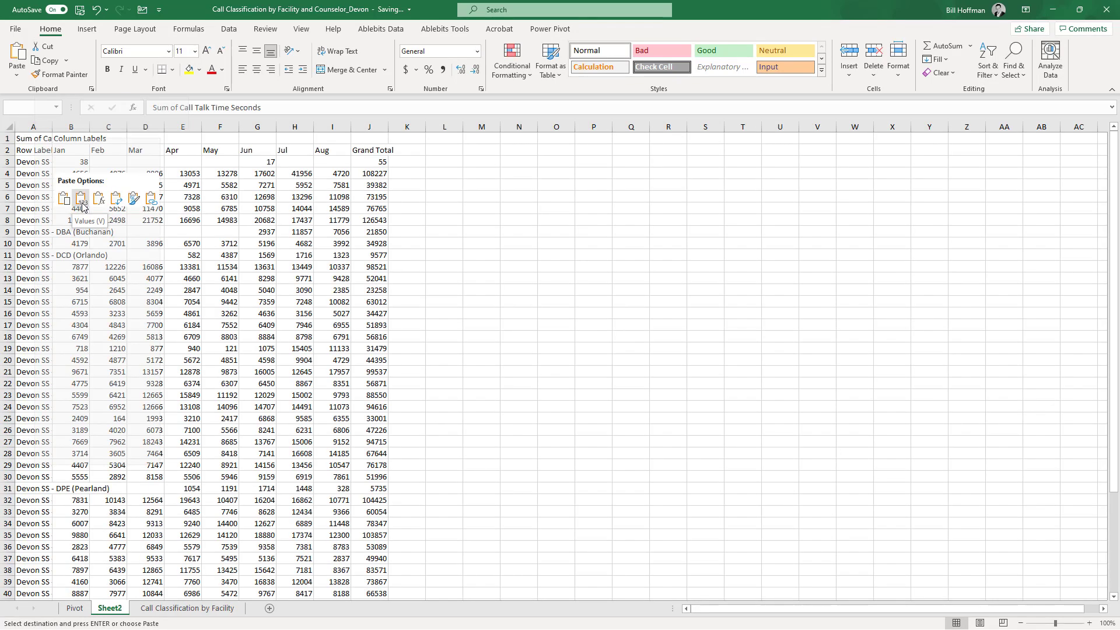
click(81, 207)
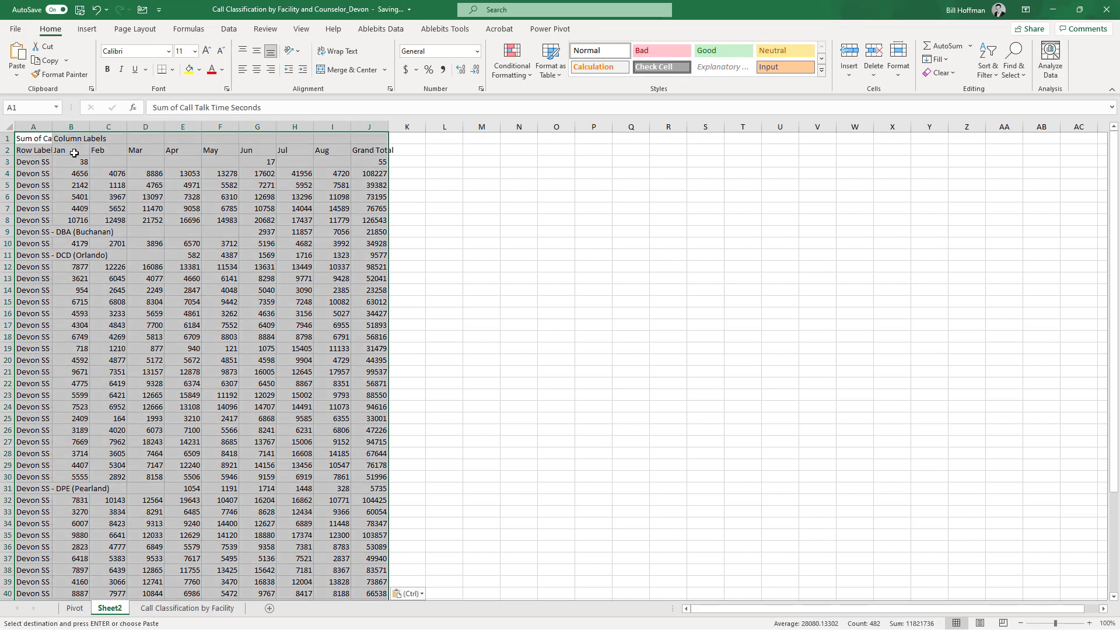
- Fit column A to its contents on the new worksheet and clear the Sum of Call Talk Time Seconds title in A1
double_click(52, 127)
click(54, 137)
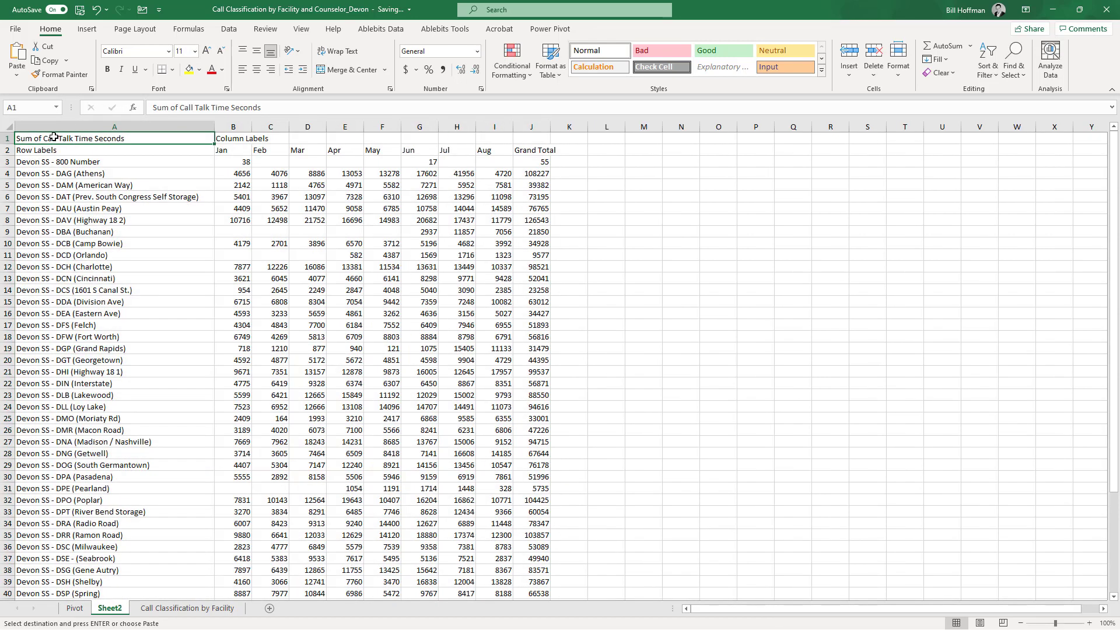
key(Delete)
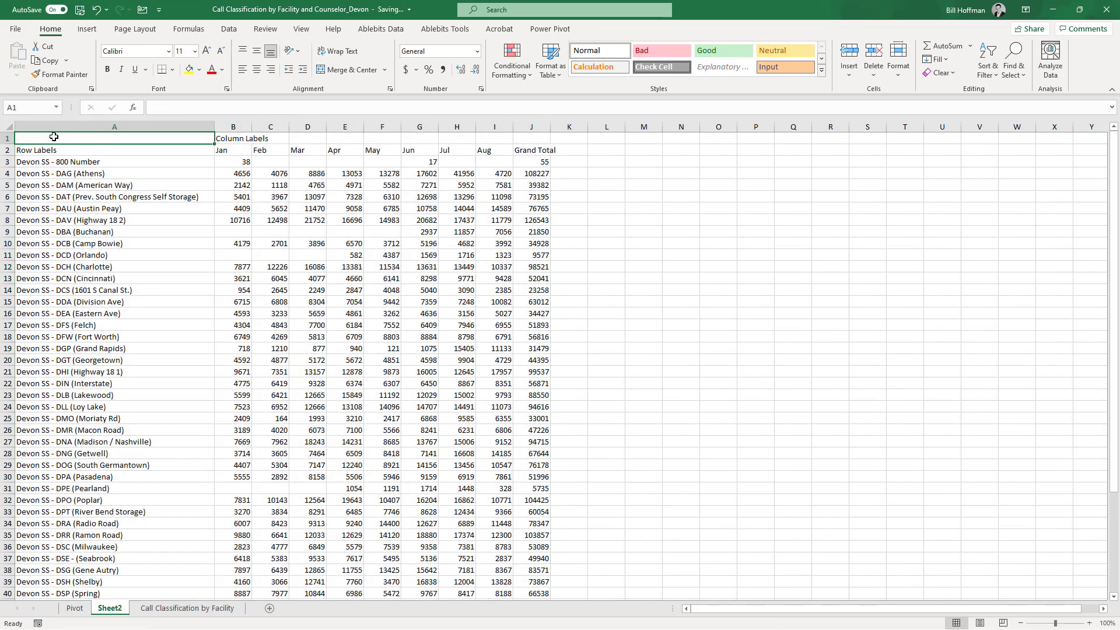
- Center the contents of columns B through J and clear the Column Labels heading in B1
drag(233, 127, 522, 135)
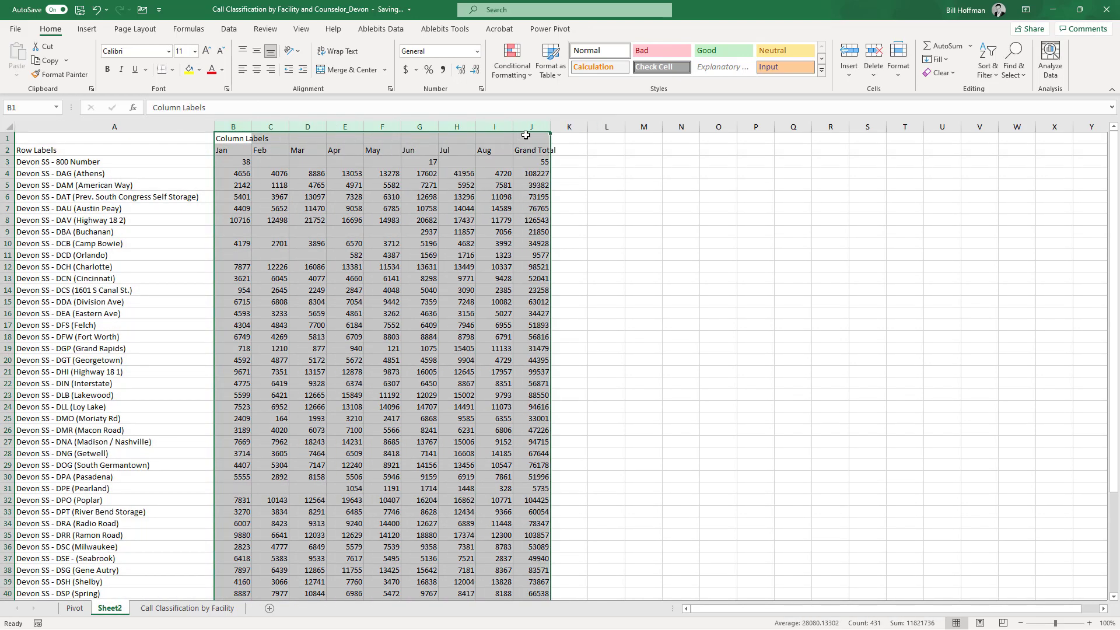
click(256, 70)
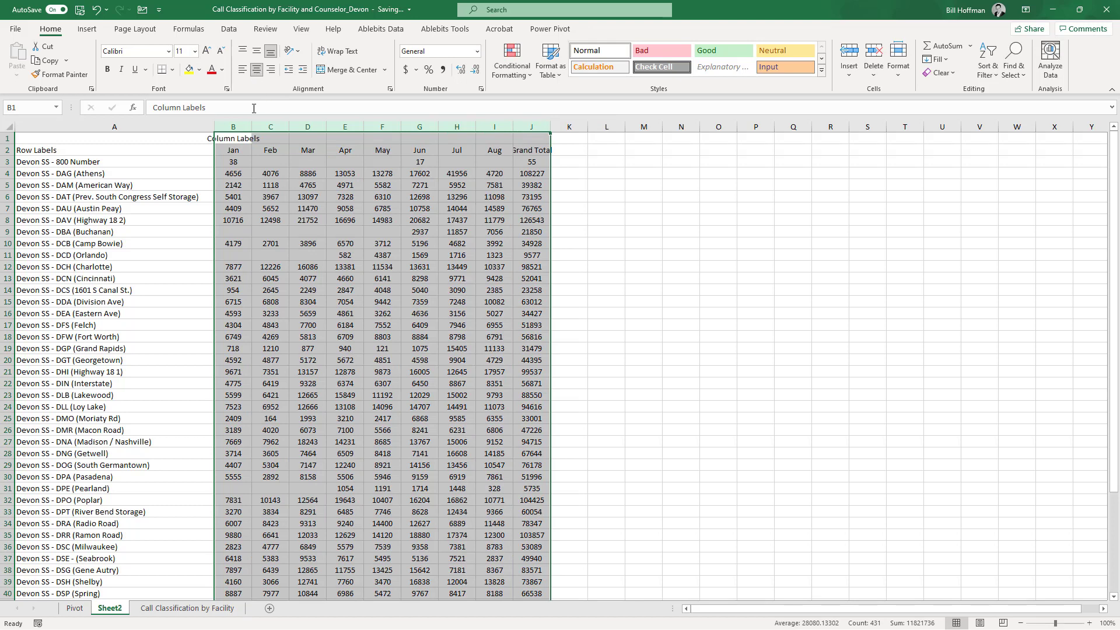
click(231, 140)
key(Delete)
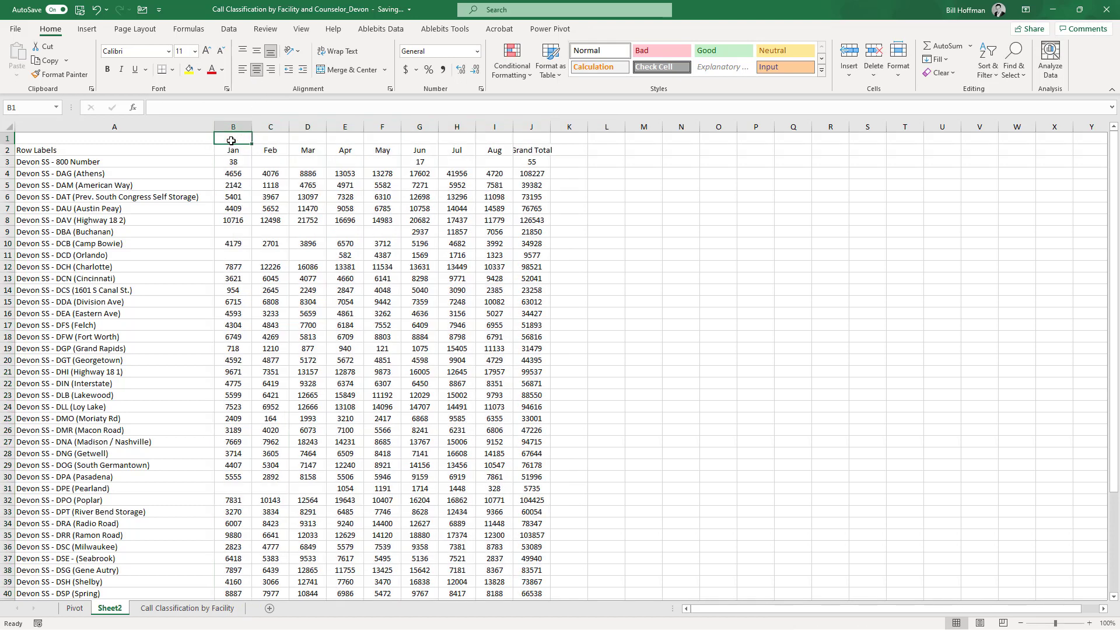
- Delete the Grand Total column J and copy the Jan to Aug month headers from B2:I2 to K2
right_click(537, 122)
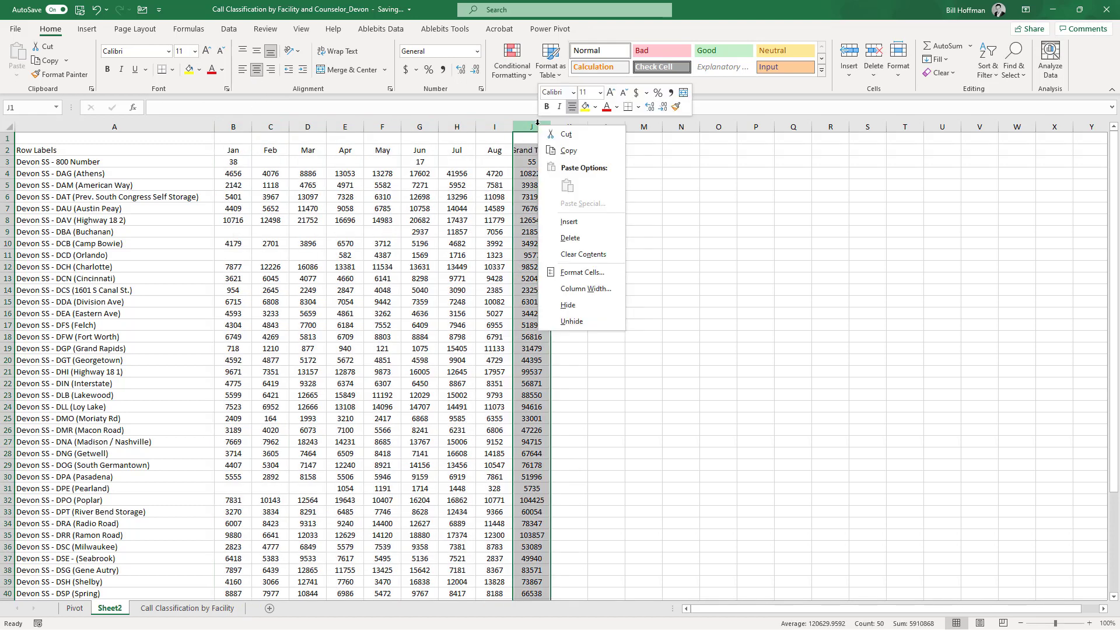
click(579, 244)
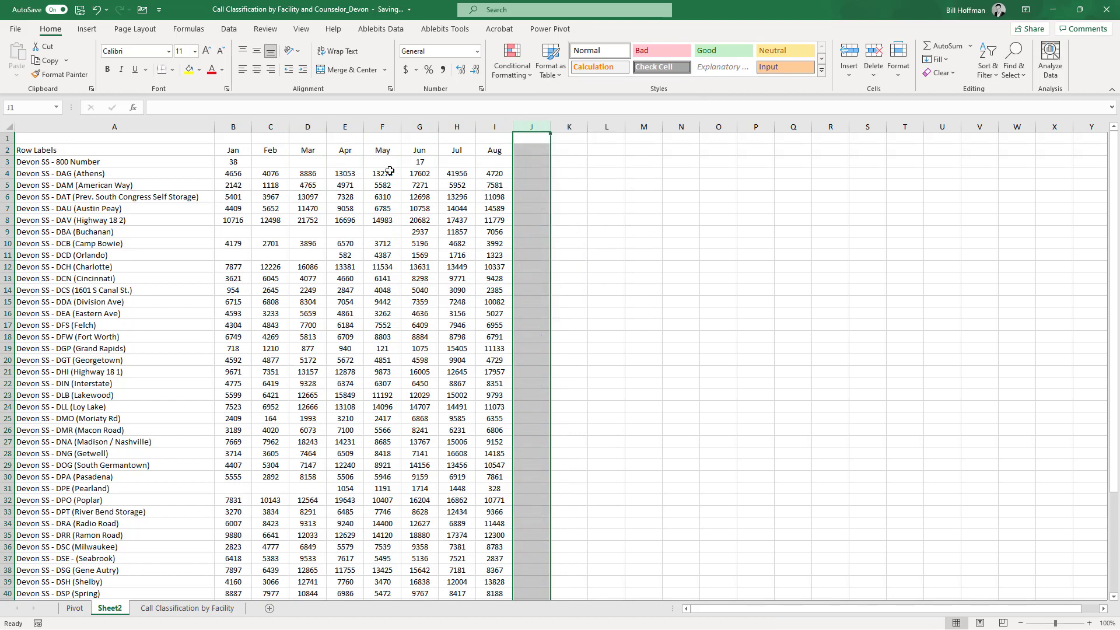
drag(242, 150, 483, 149)
key(ctrl+c)
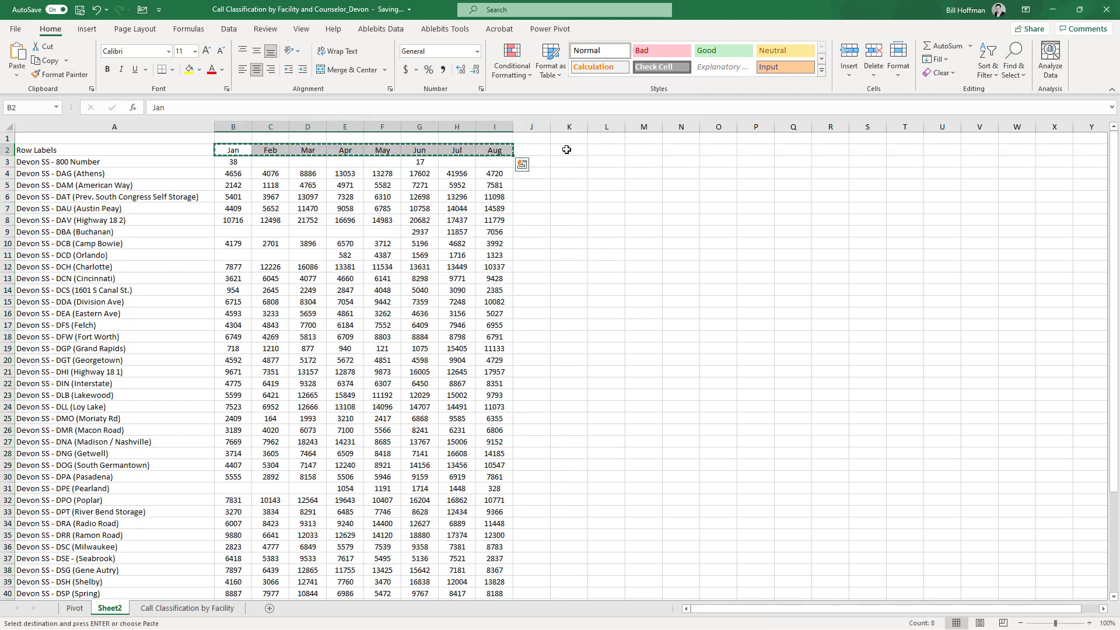
click(565, 151)
key(ctrl+v)
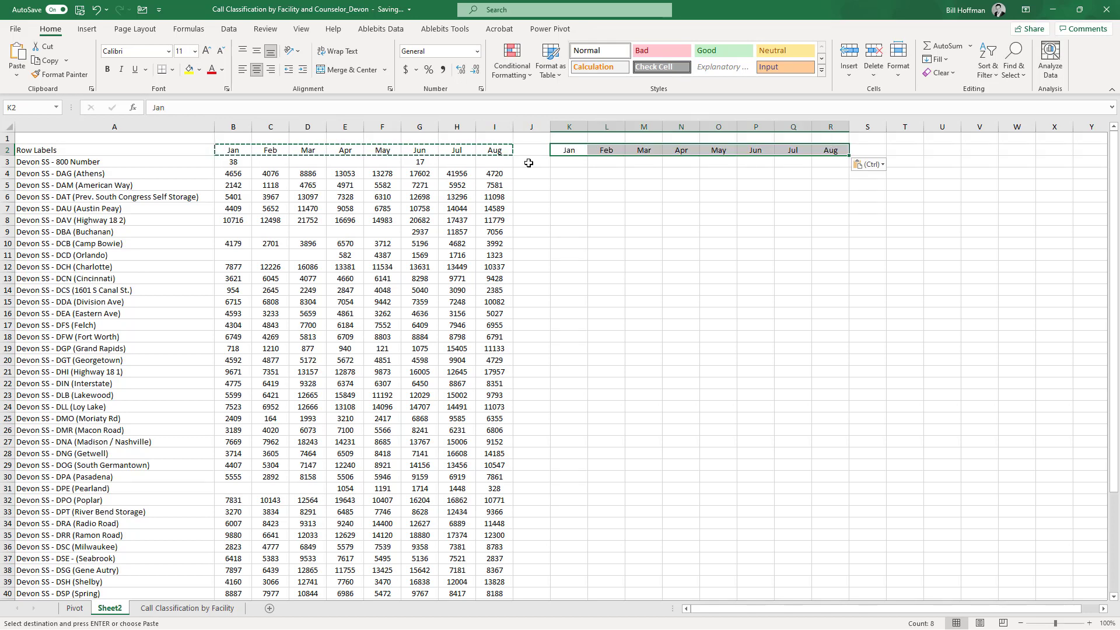
- Merge and center B1:I1 above the original month headers and enter the heading Seconds
drag(237, 139, 493, 138)
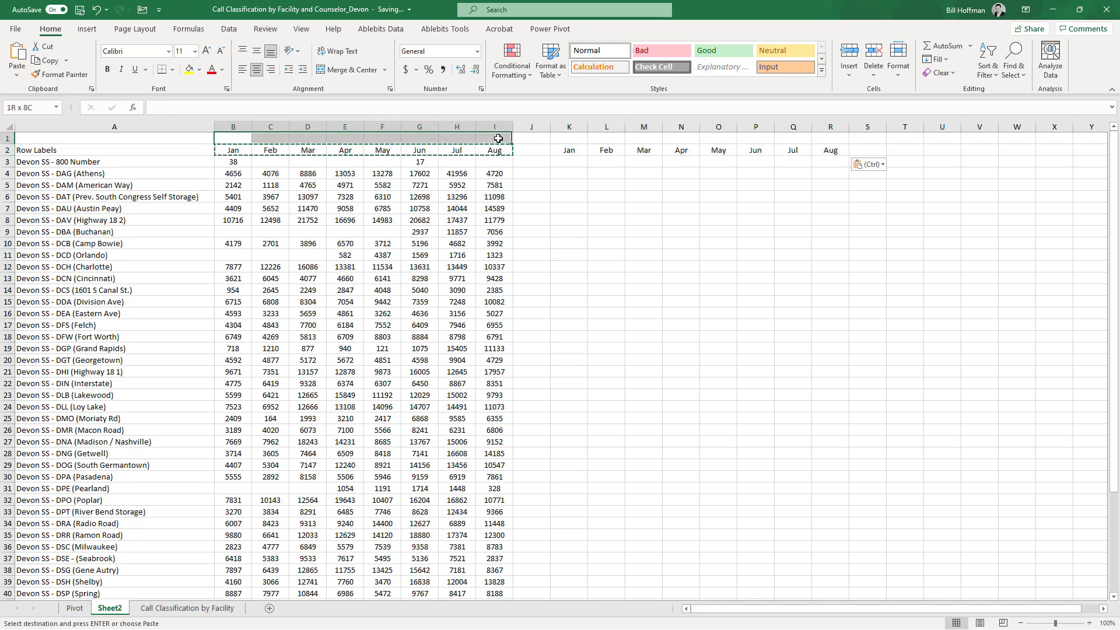
click(359, 73)
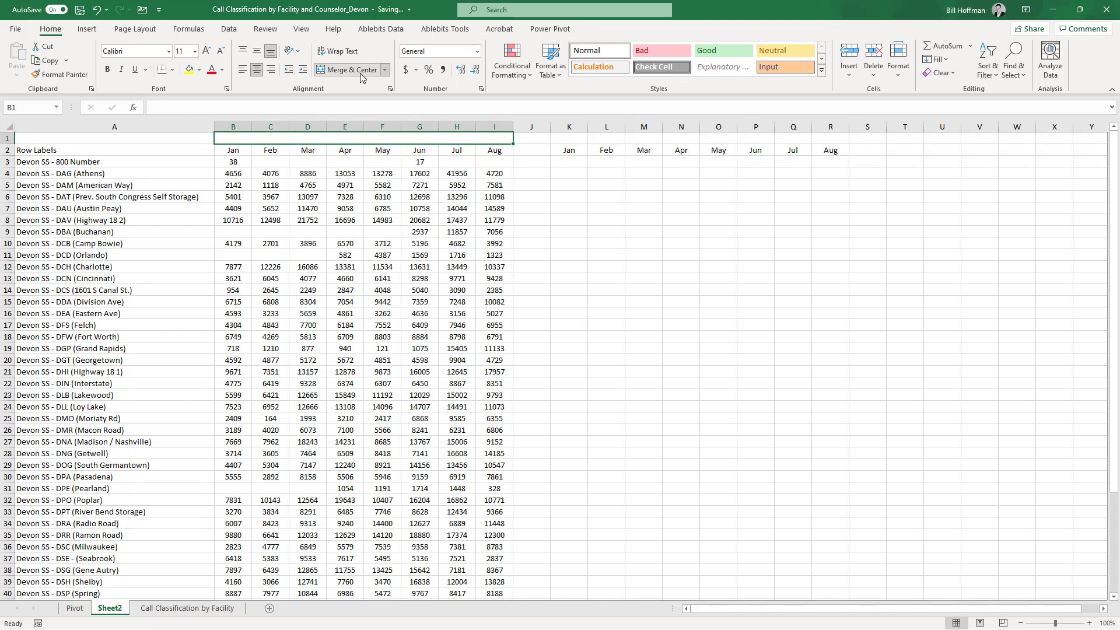
text(SEcond)
key(BackSpace)
key(BackSpace)
key(BackSpace)
key(BackSpace)
key(BackSpace)
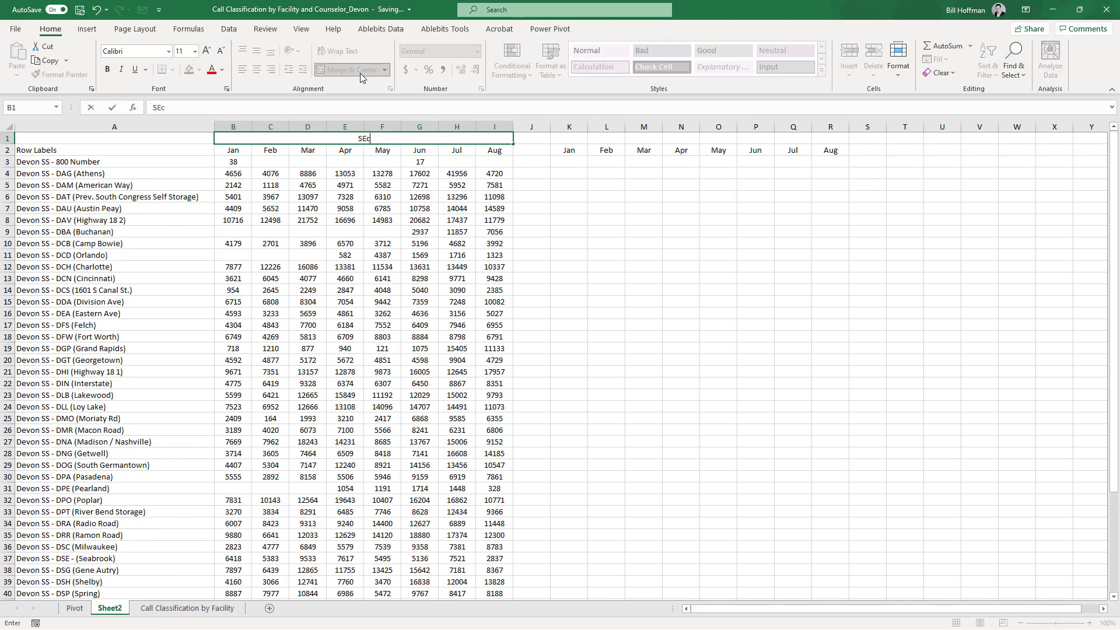
text(econds)
key(Tab)
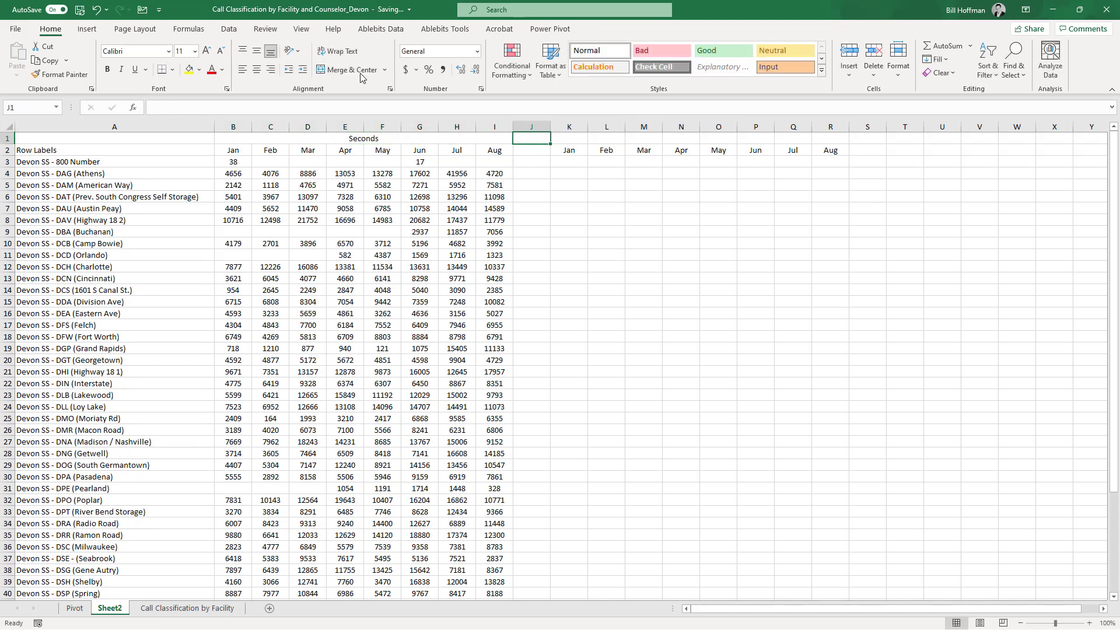
- Enter the formula =B4/60 in K4 to convert the Athens facility's January seconds to minutes
click(571, 172)
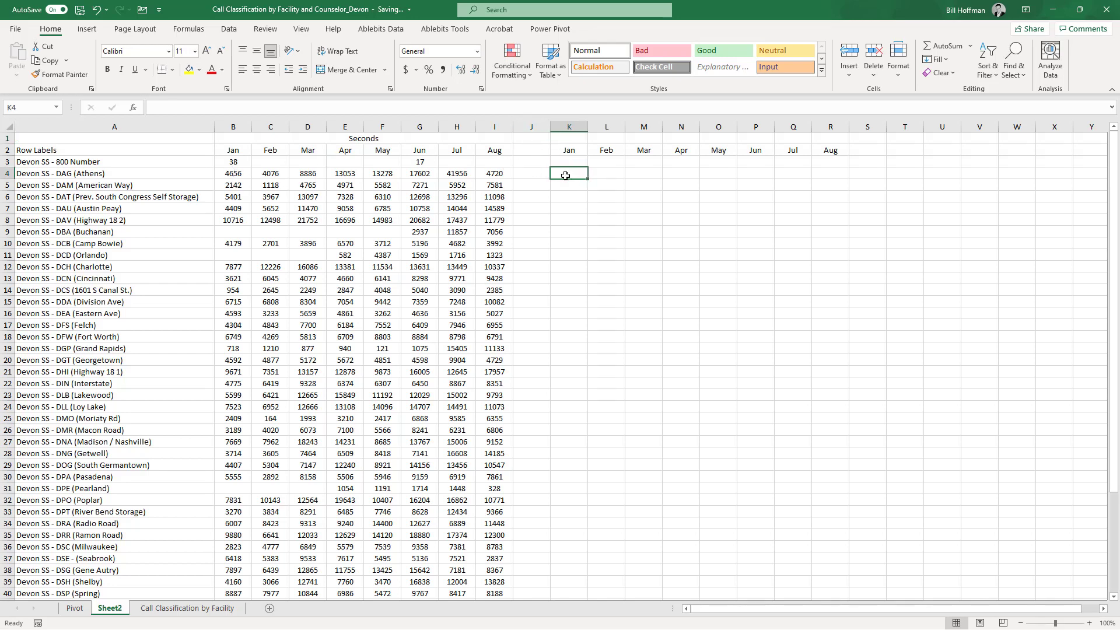
text(=)
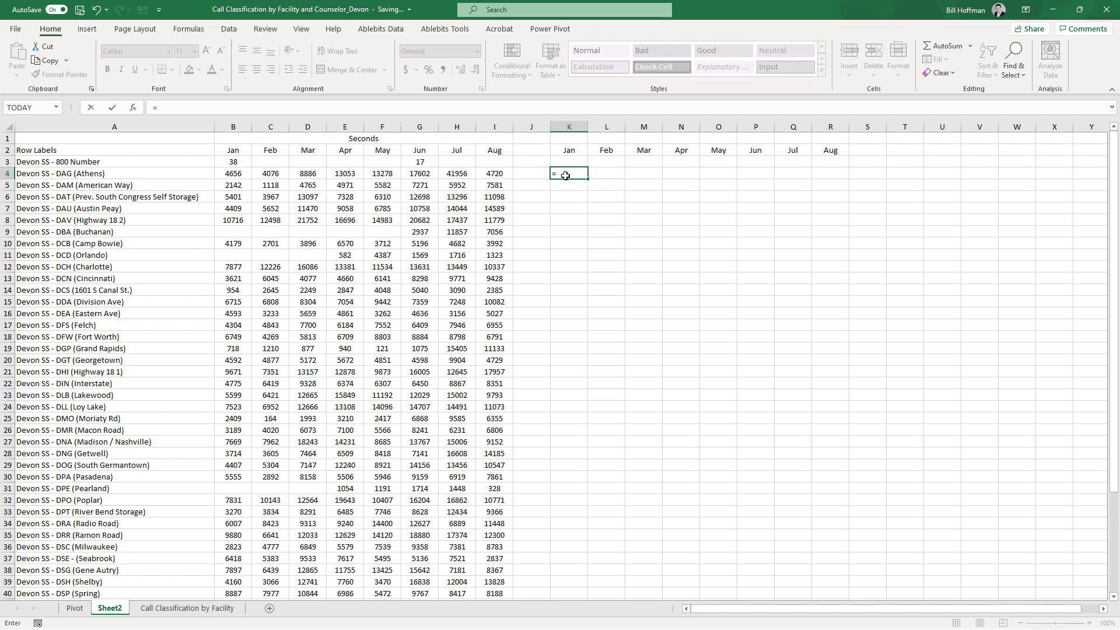
click(239, 175)
text(/)
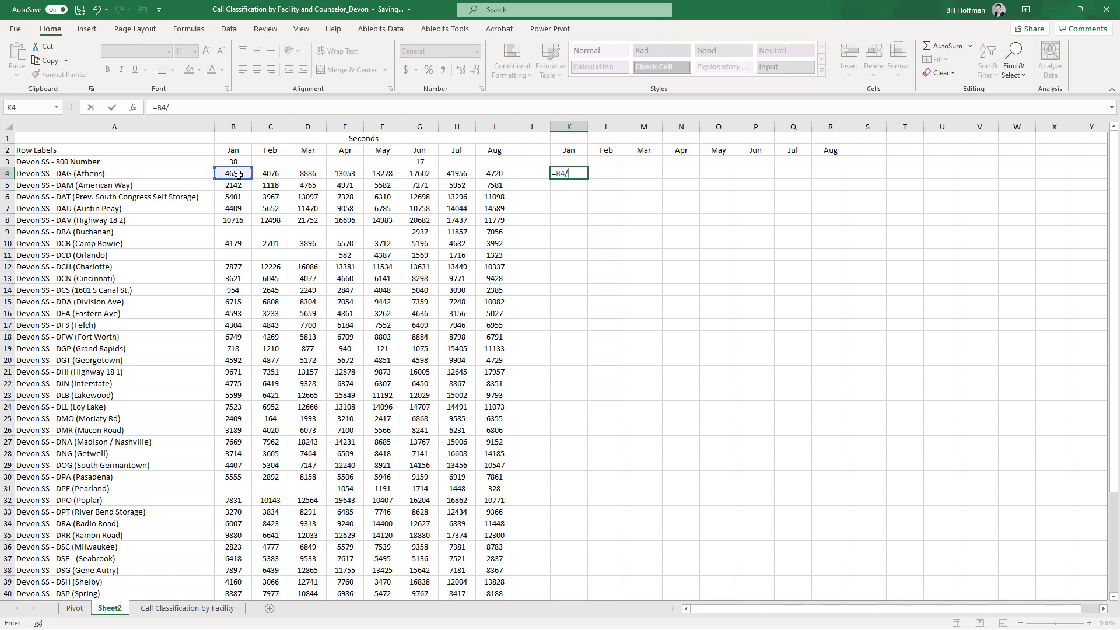
text(60)
key(Return)
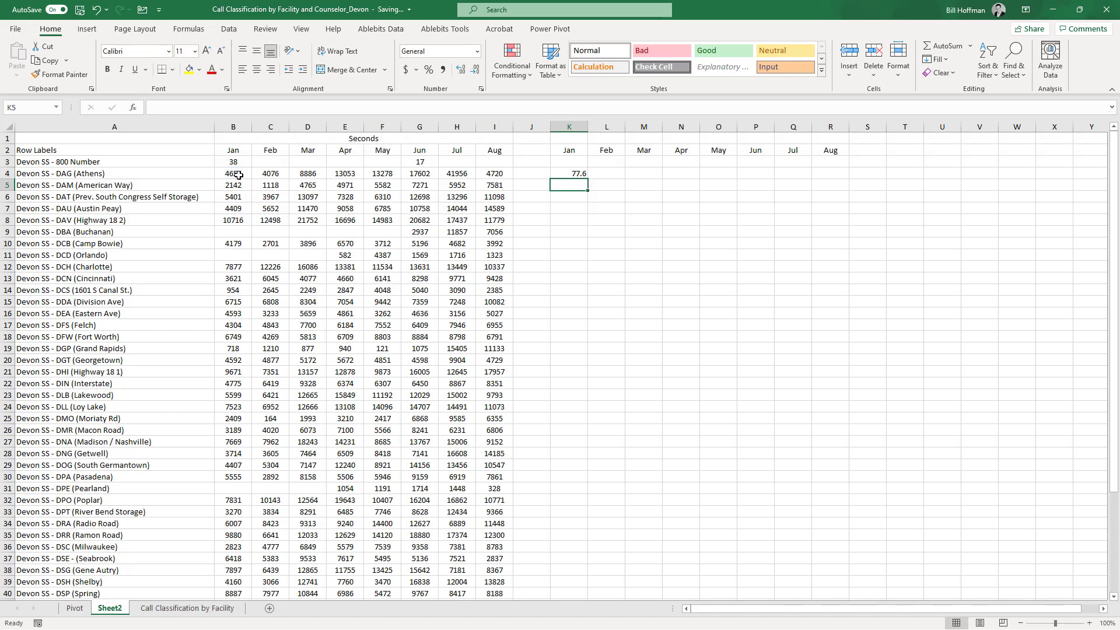
- Fill the K4 formula across to R4, with the results centered and shown without decimals
click(577, 173)
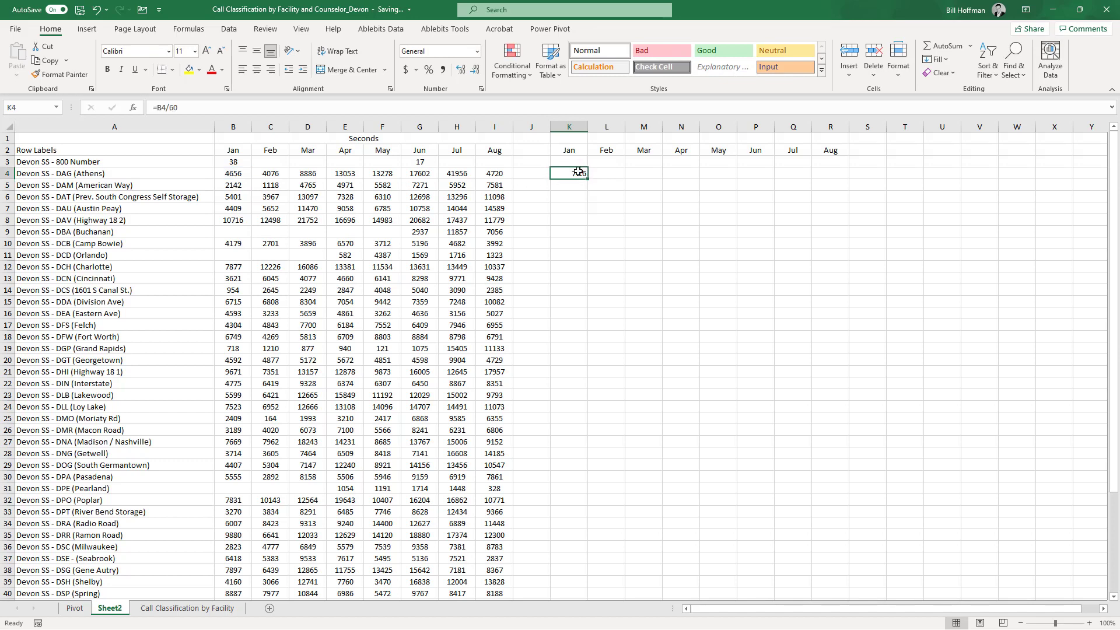
click(257, 69)
drag(587, 178, 838, 182)
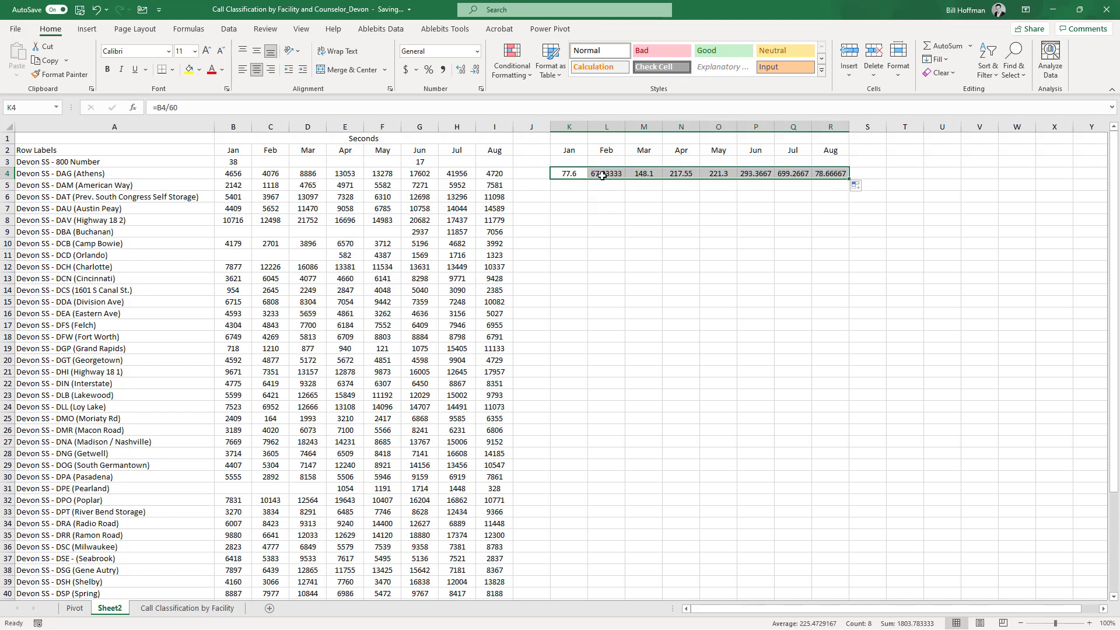
click(476, 70)
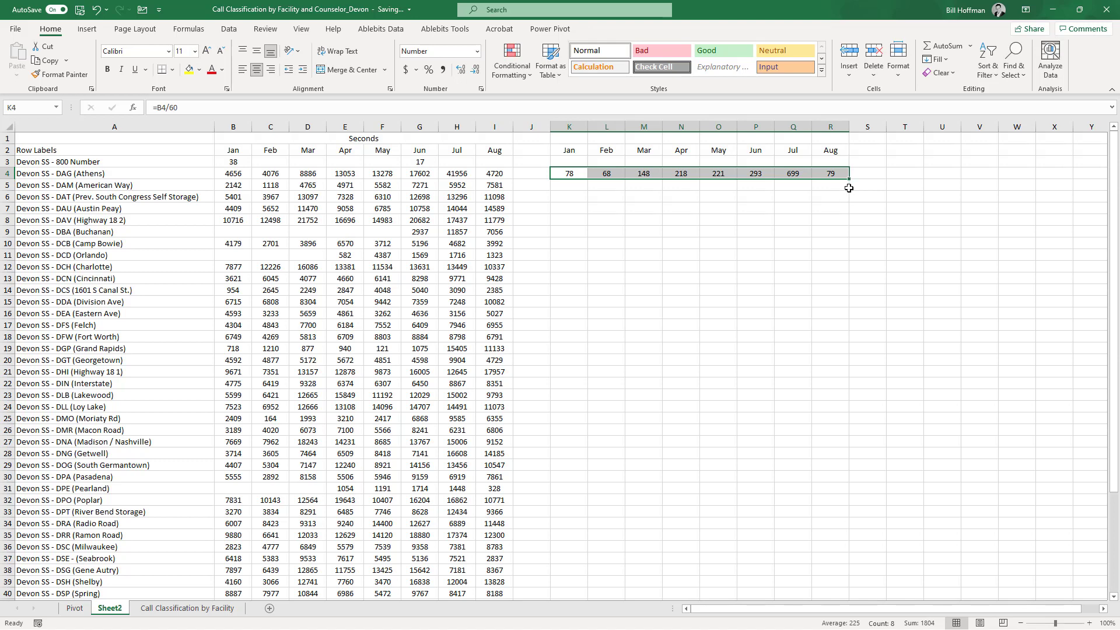
- Fill the minutes formulas in K4:R4 down through the Grand Total row 51
drag(850, 180, 850, 317)
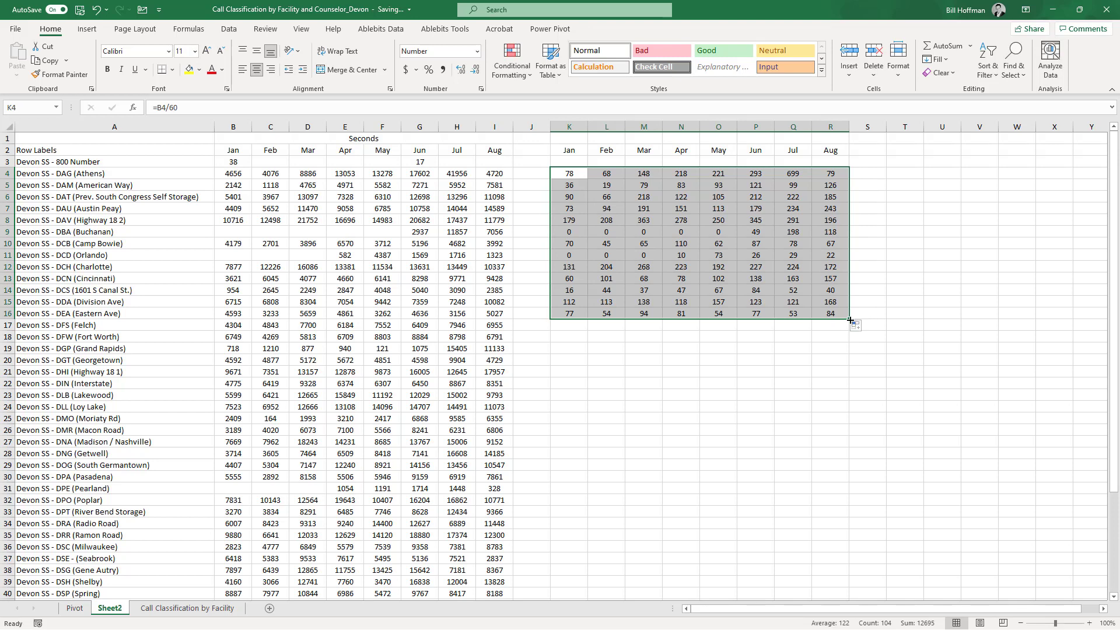
drag(846, 324, 847, 467)
drag(835, 322, 648, 263)
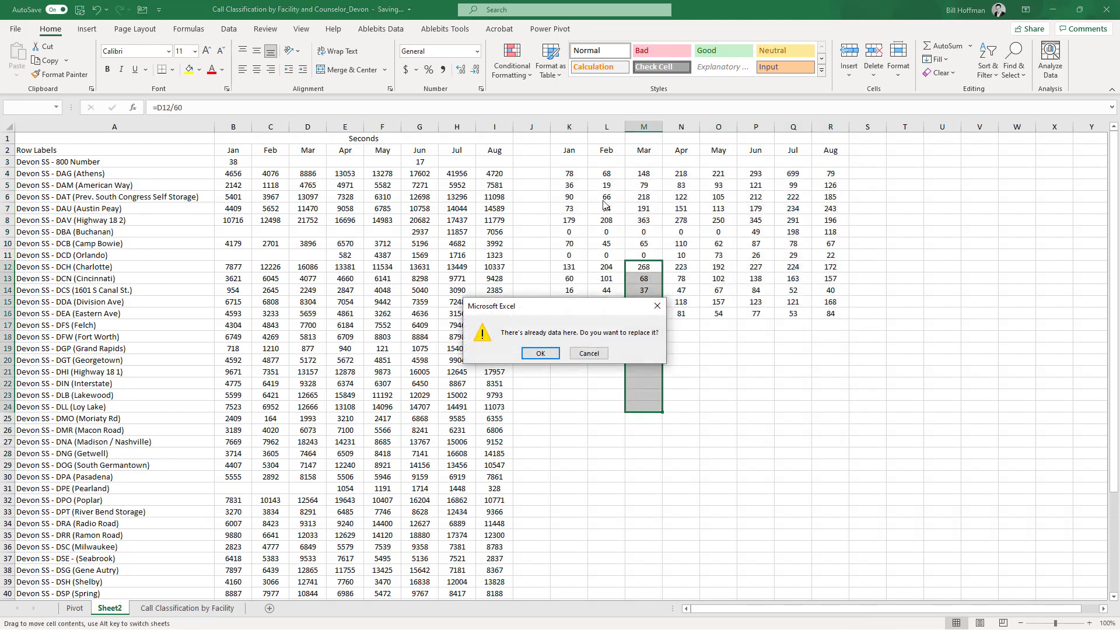
click(589, 353)
mouse_move(572, 174)
mouse_down()
mouse_move(759, 304)
mouse_move(821, 320)
mouse_move(575, 175)
mouse_up()
click(835, 315)
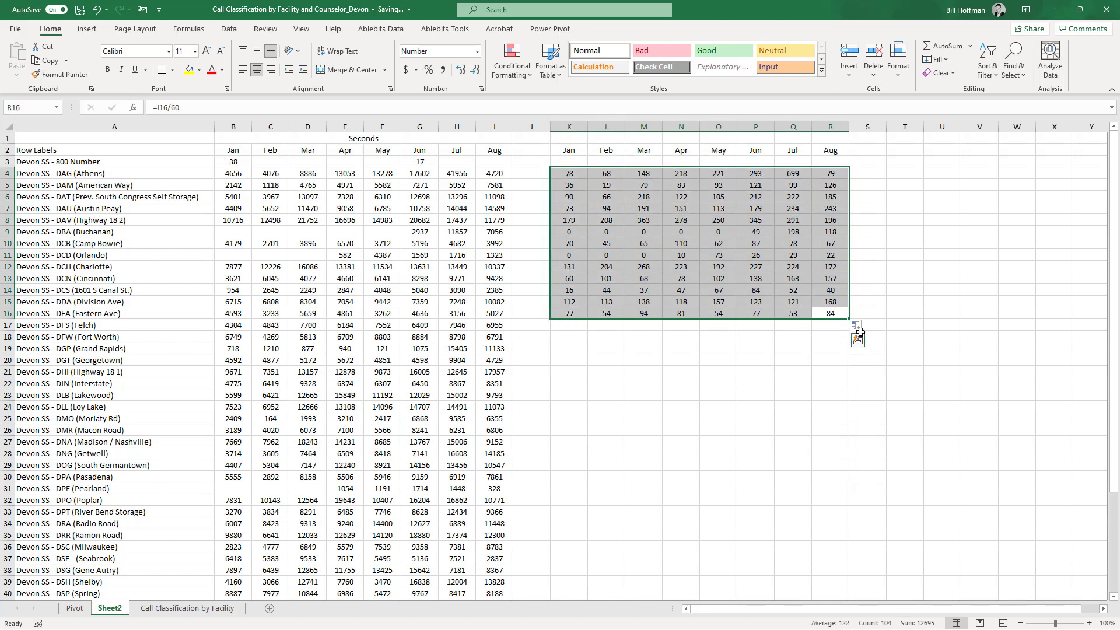
drag(849, 322, 833, 241)
scroll(862, 302, up, 11)
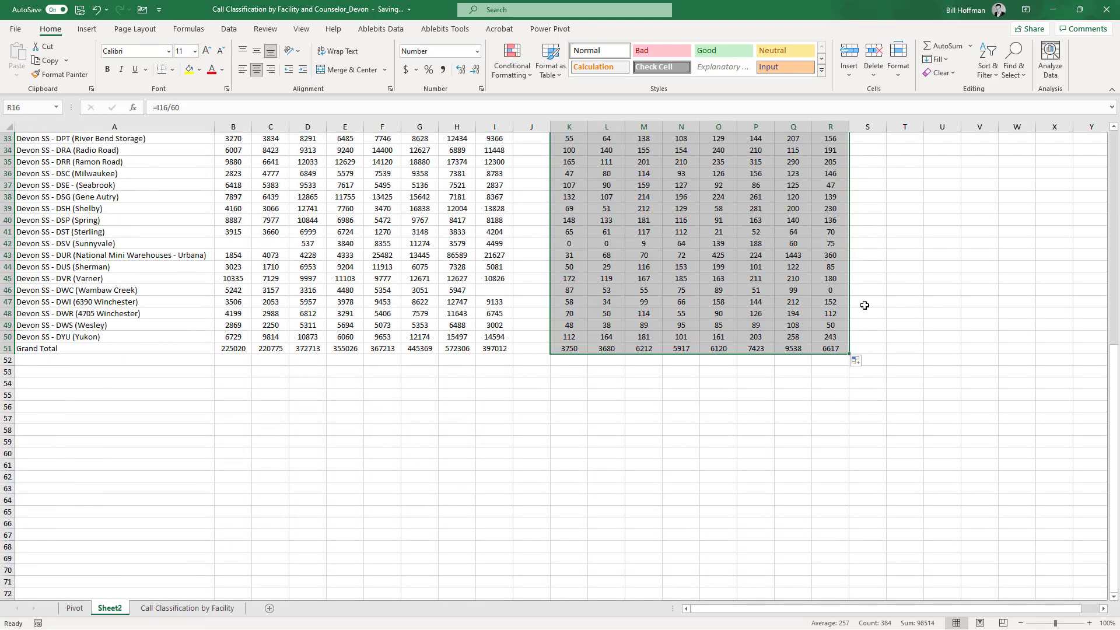
scroll(864, 305, up, 4)
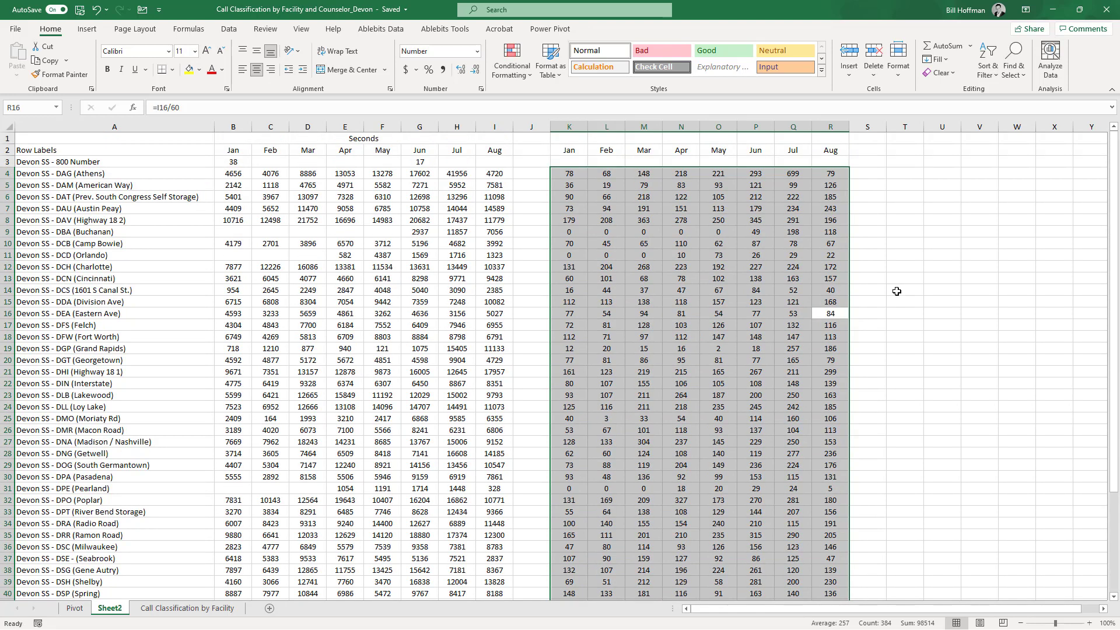
- Merge and center K1:R1 above the second set of months and enter the heading Minutes
drag(569, 138, 830, 141)
click(358, 73)
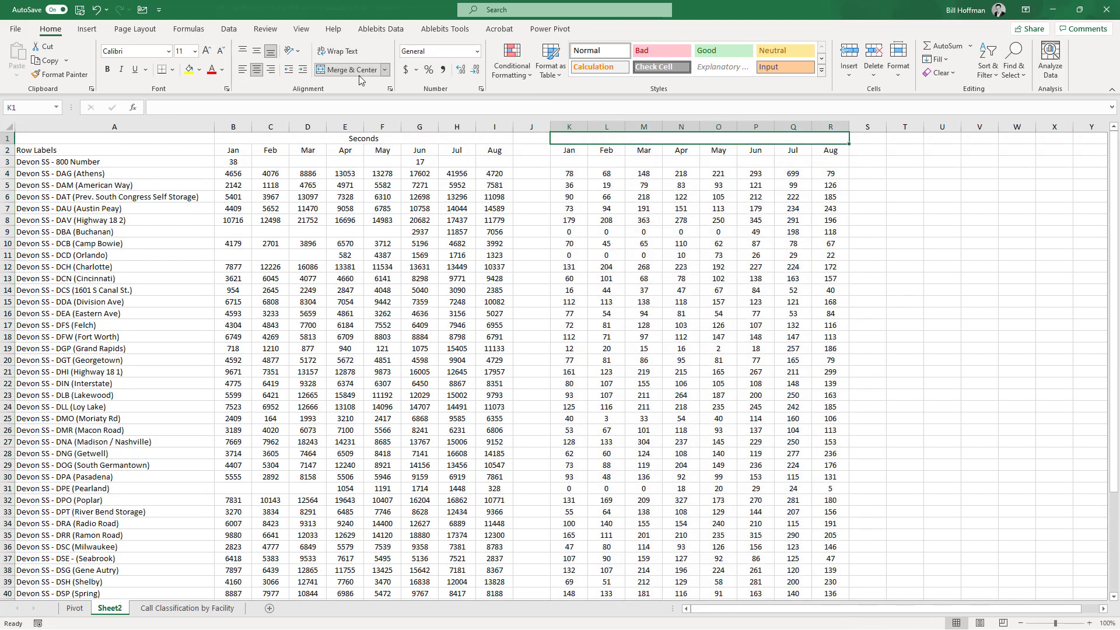
text(Minutes)
key(Return)
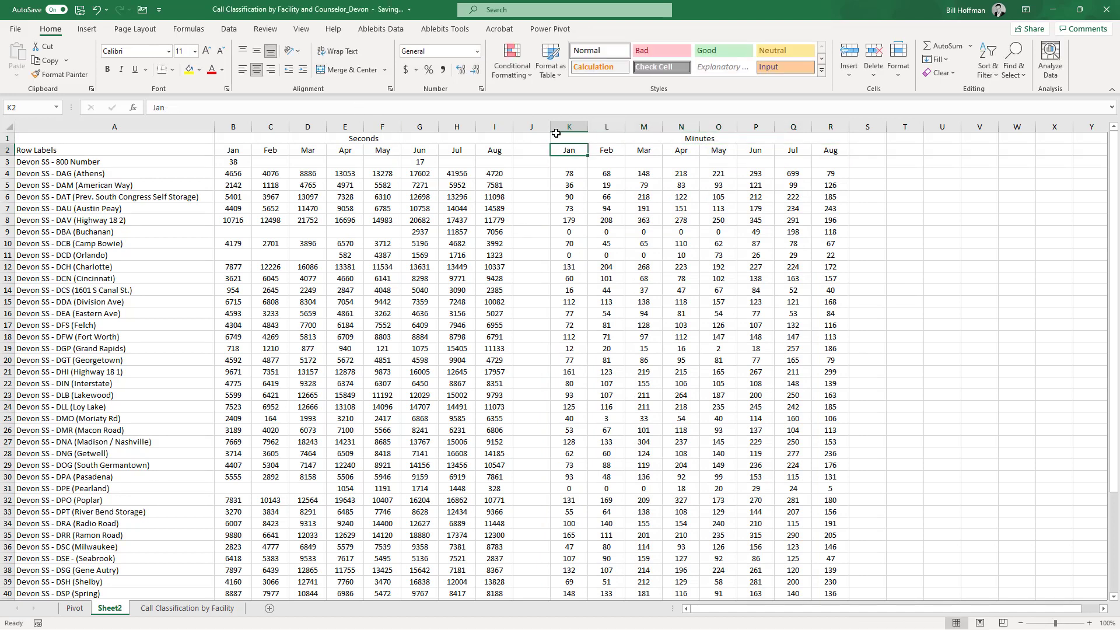
- Narrow the empty column J to a slim spacer between the Seconds and Minutes tables
drag(550, 128, 532, 128)
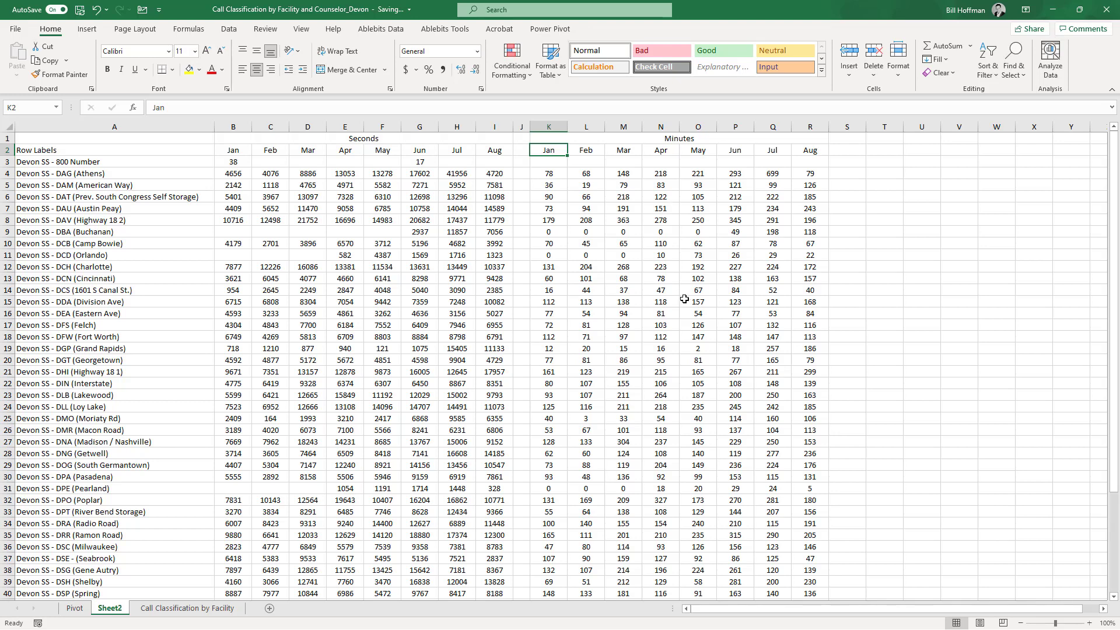
scroll(684, 299, down, 1)
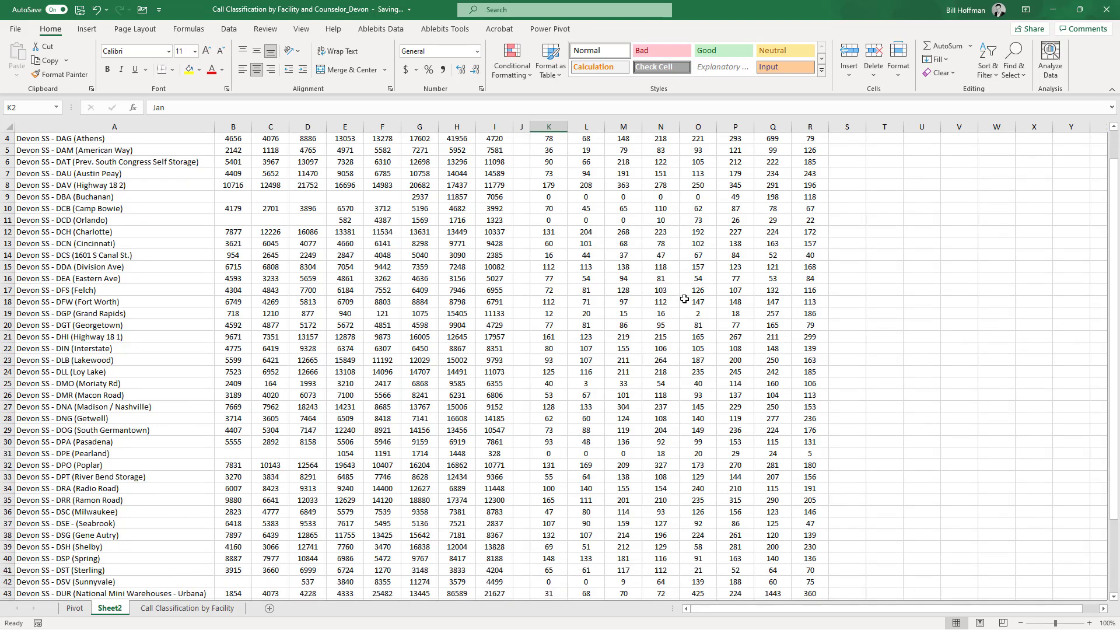
scroll(774, 348, up, 1)
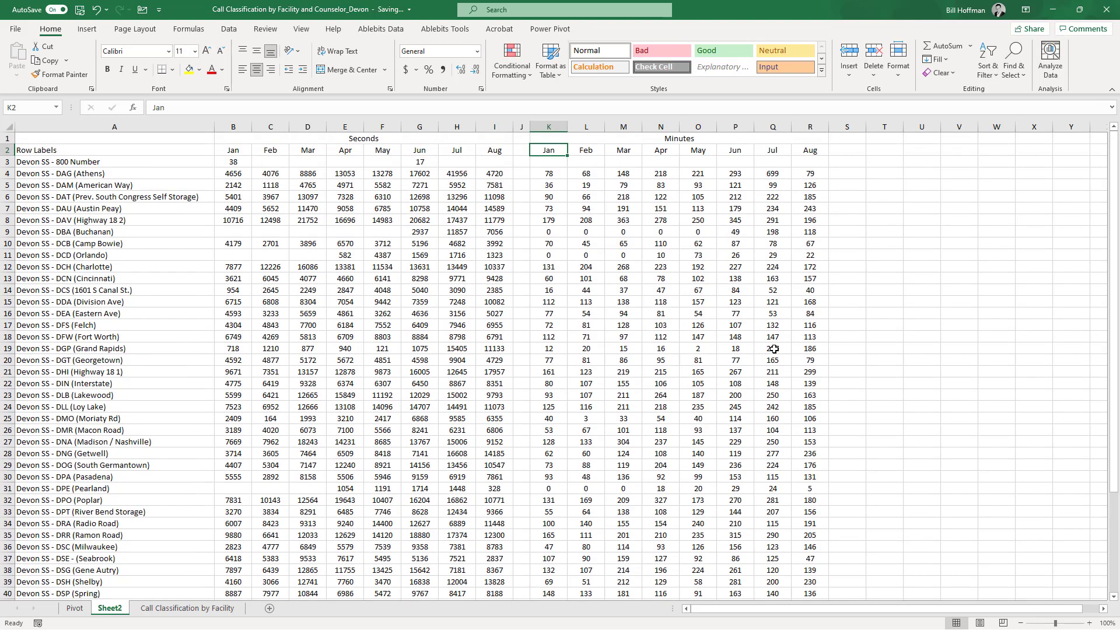